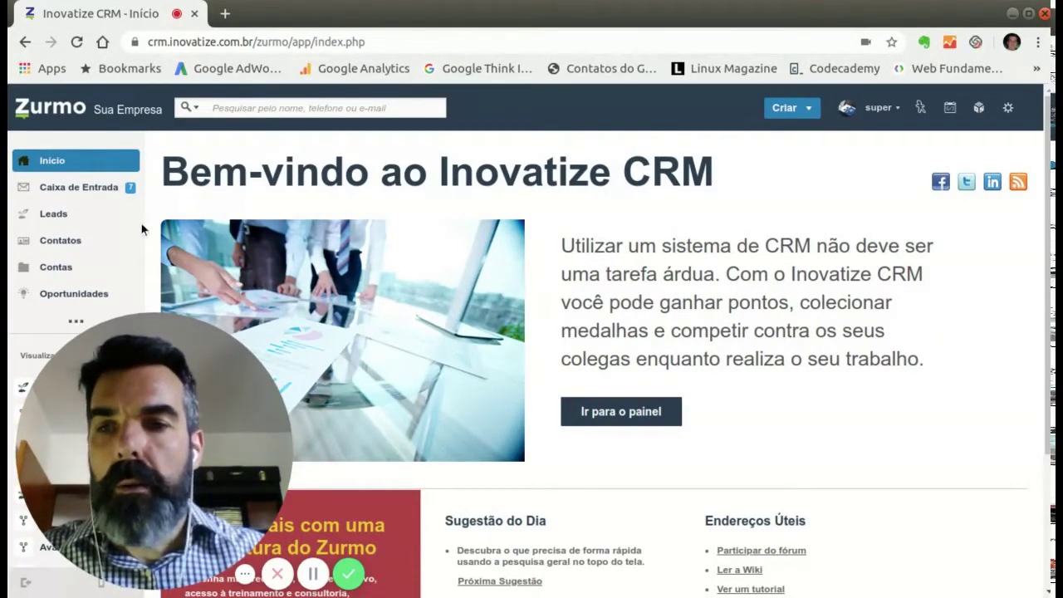
mouse_move(88, 351)
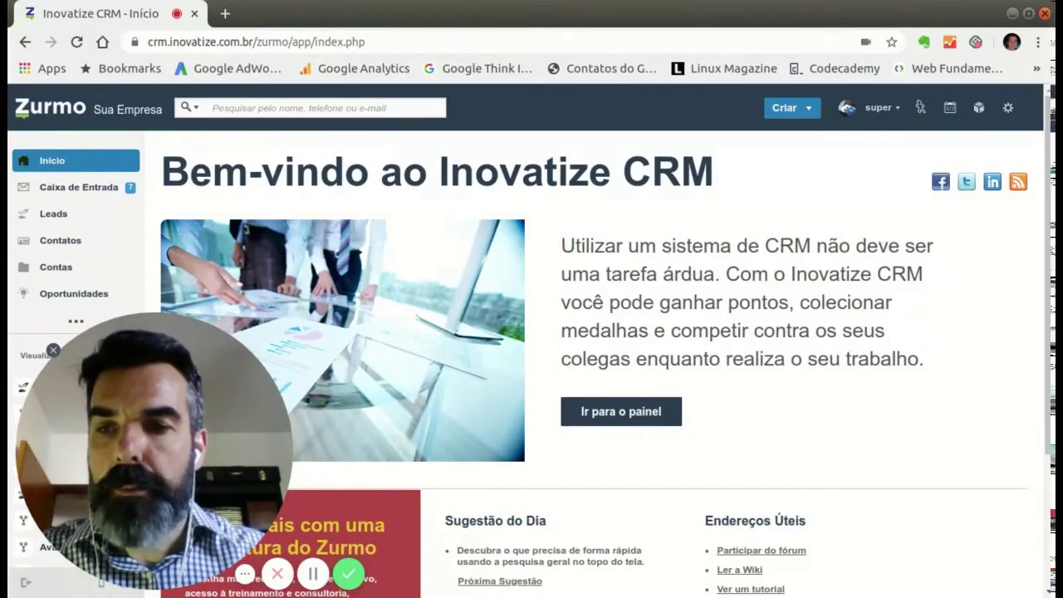
click(53, 351)
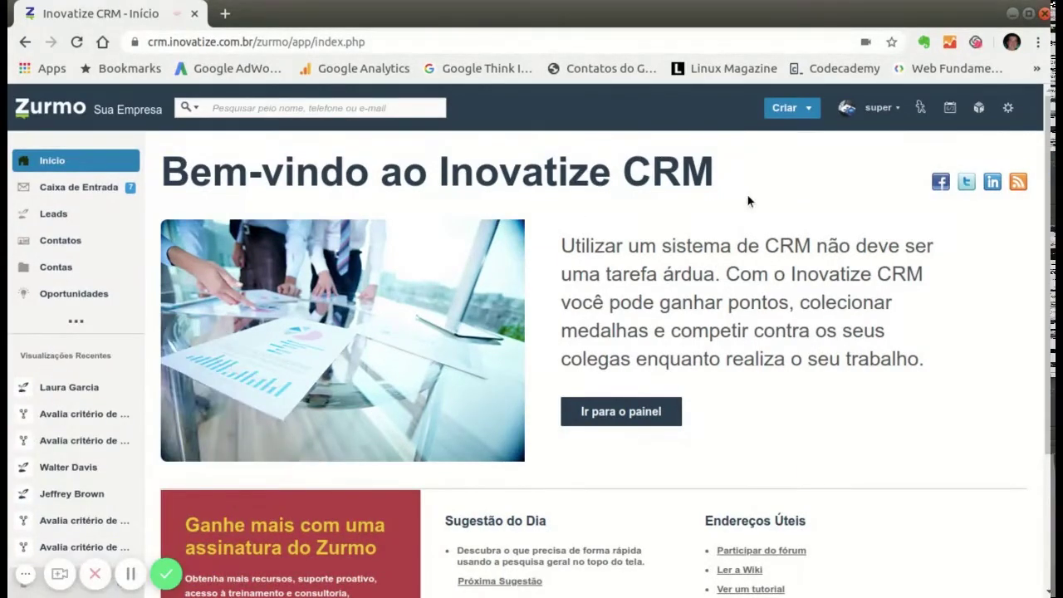
Open the lead from The New Firm in the leads list.
click(54, 213)
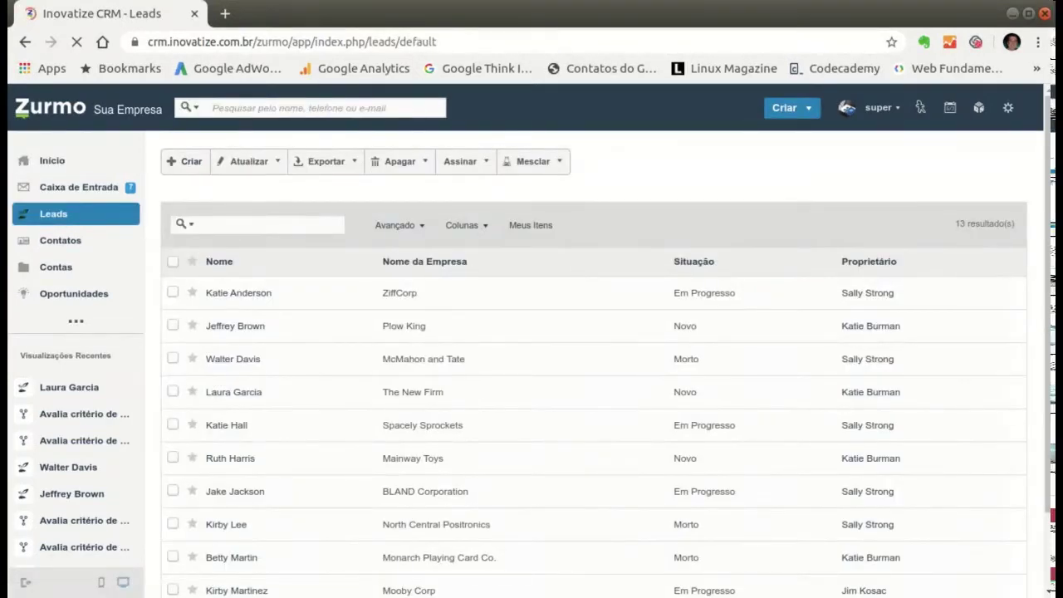
click(229, 394)
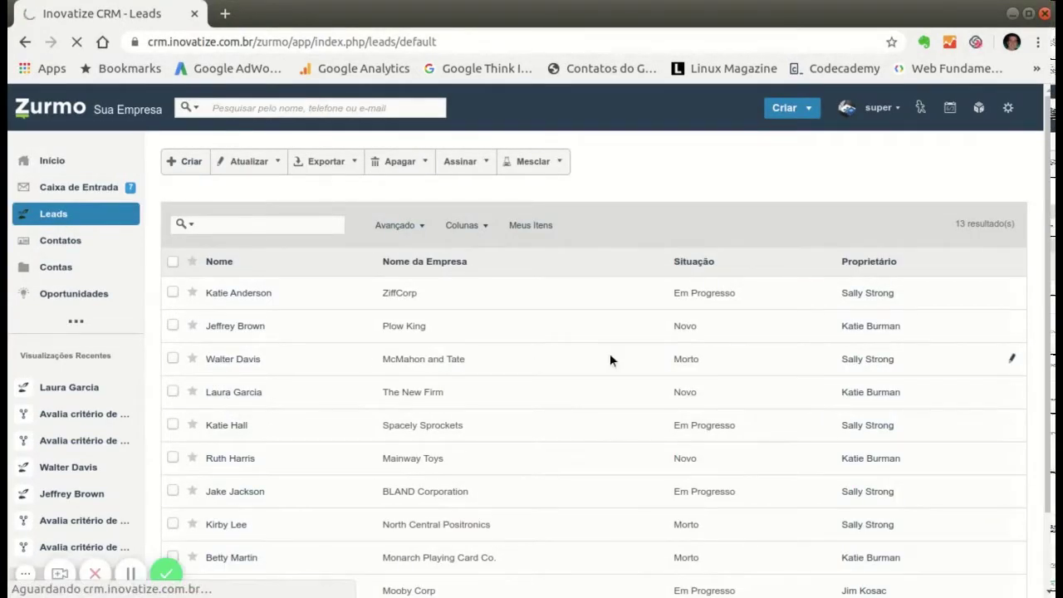
scroll(630, 349, down, 5)
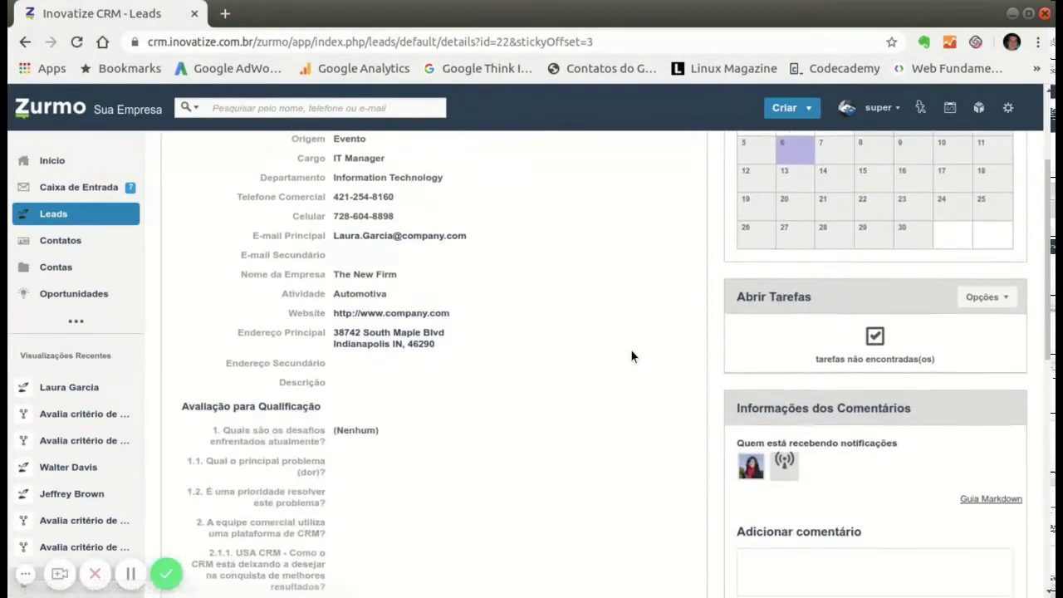
Review the lead's Avaliação para Qualificação questions, focusing on problem priority, purchase authority and Pontuação Qualificação.
scroll(630, 356, down, 1)
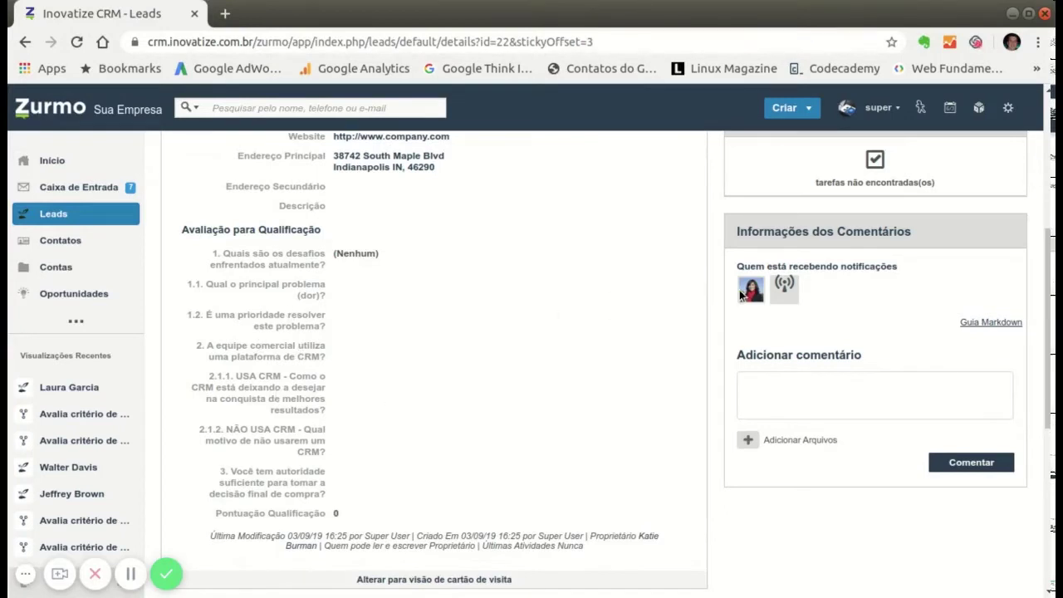
scroll(304, 467, down, 1)
drag(215, 470, 350, 472)
click(285, 470)
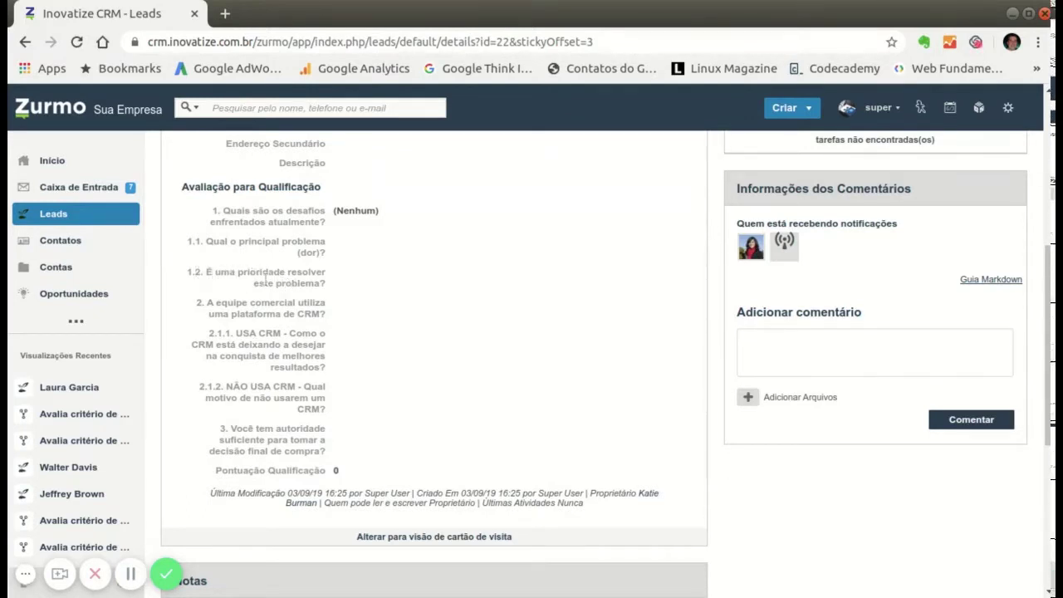
drag(187, 271, 329, 293)
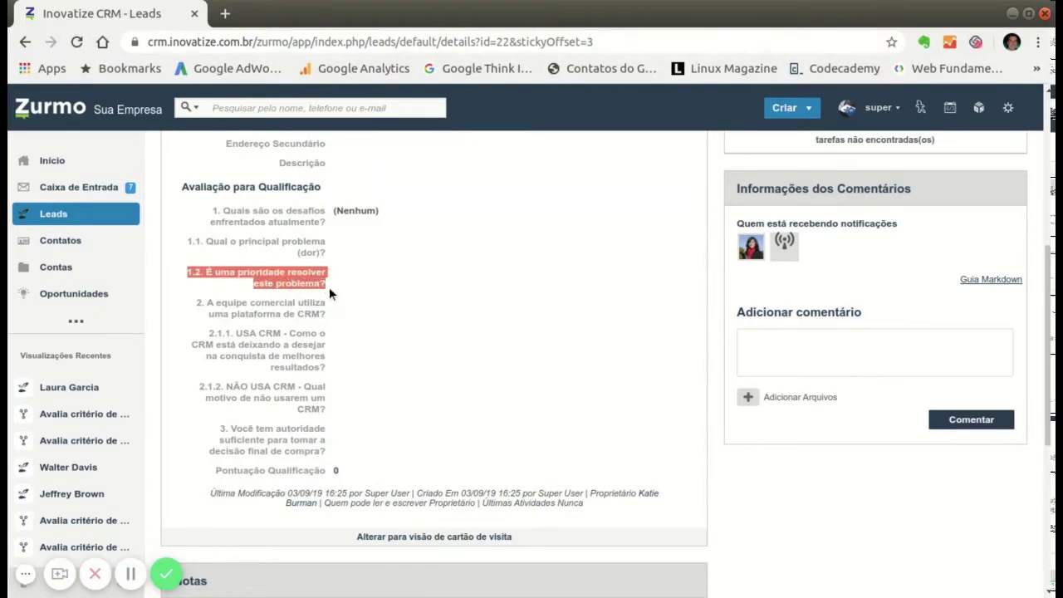
drag(220, 429, 318, 448)
click(398, 432)
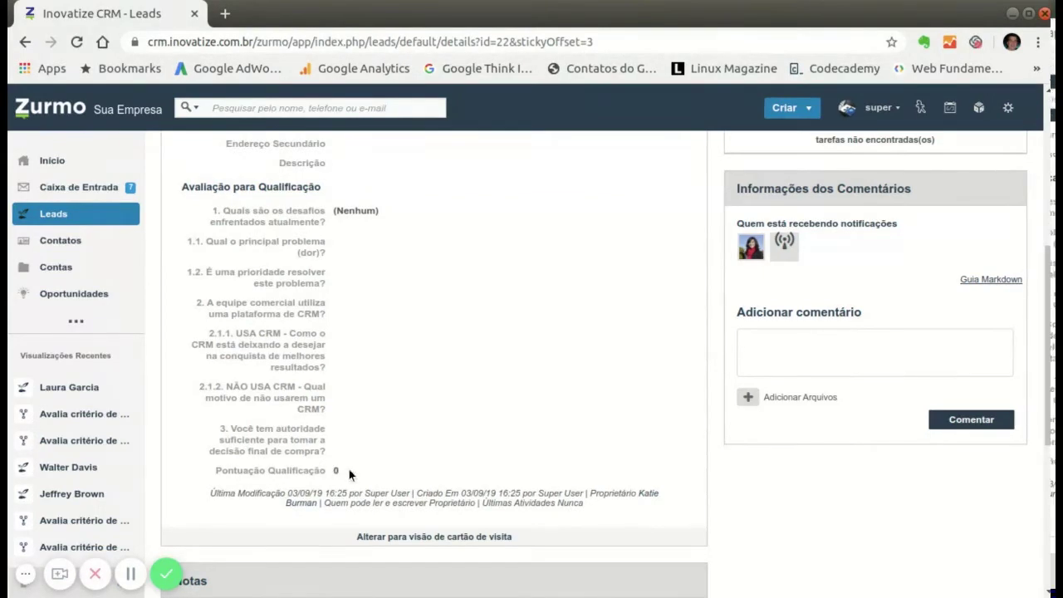
Edit the lead and set question 1.2, "É uma prioridade resolver este problema?", to Sim.
scroll(701, 314, up, 2)
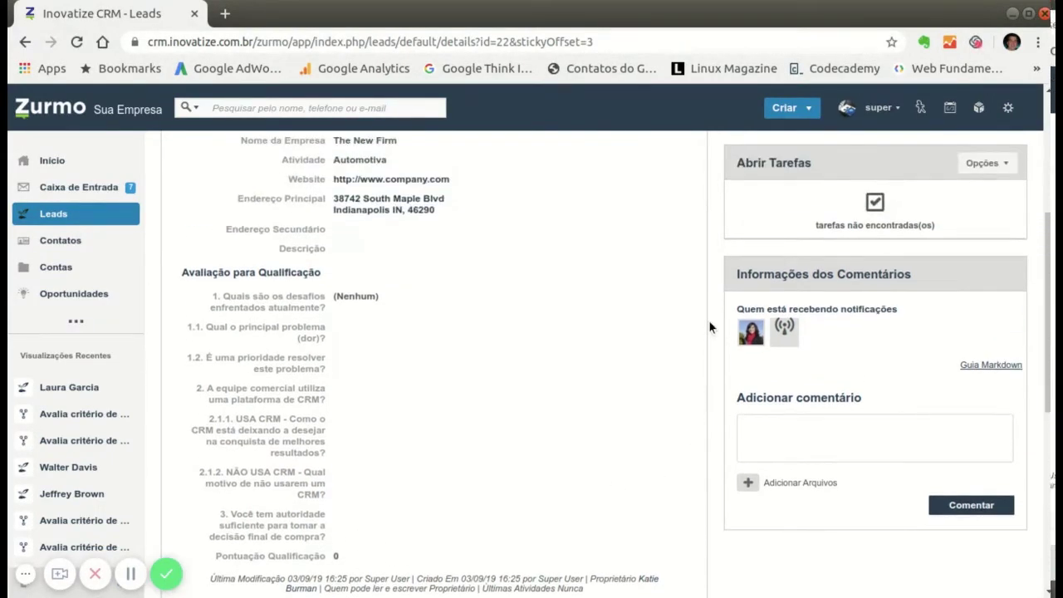
scroll(708, 326, up, 4)
click(665, 199)
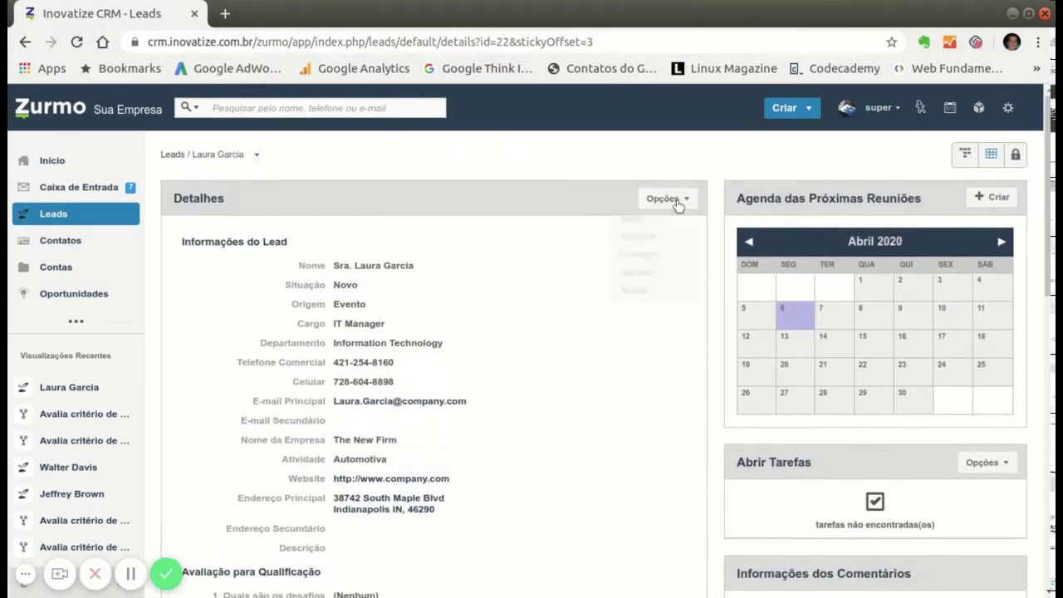
click(654, 218)
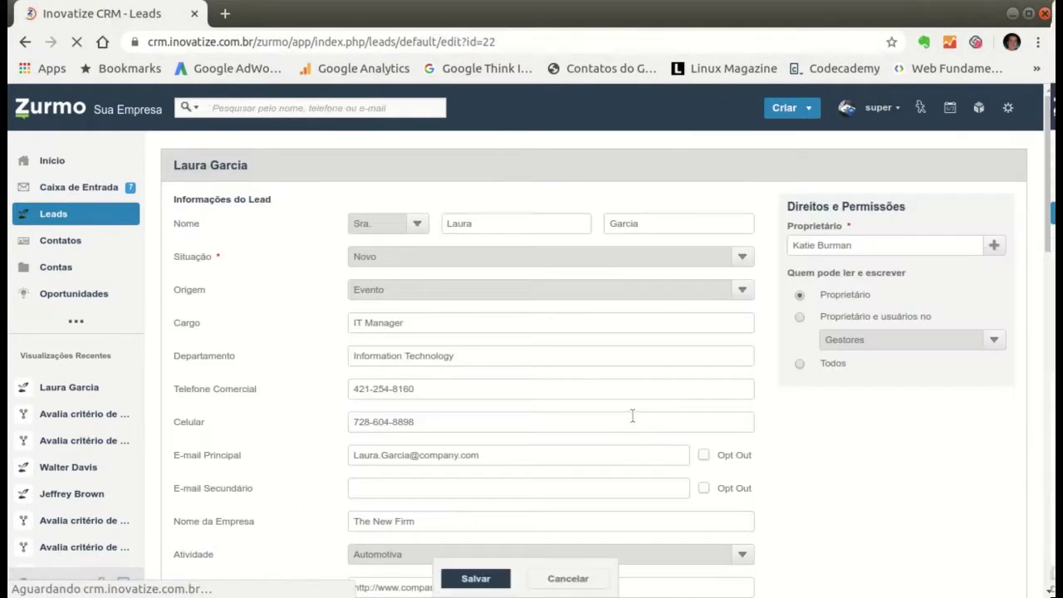
scroll(791, 397, down, 7)
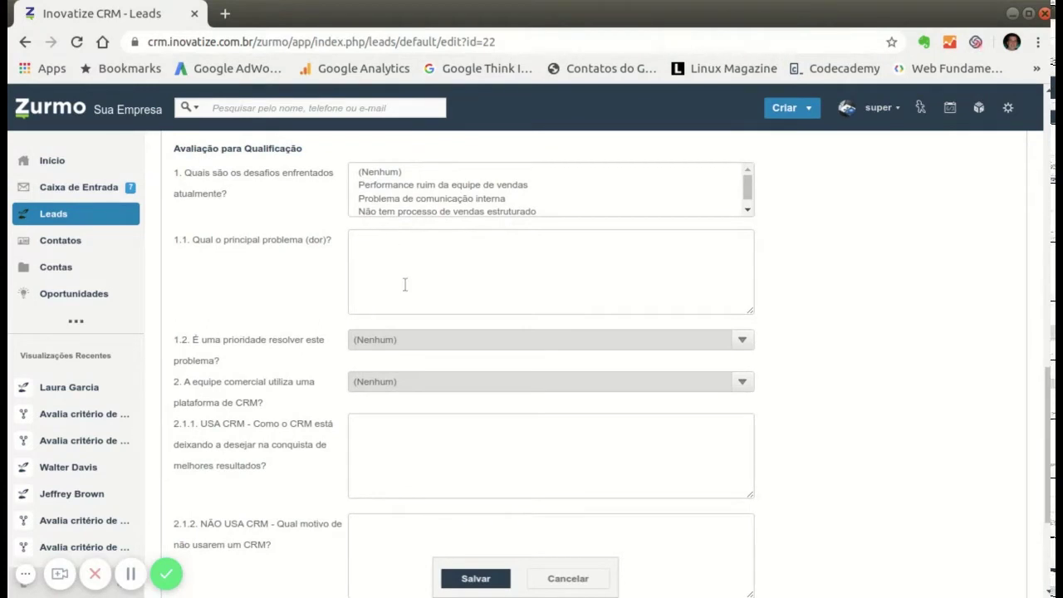
click(367, 341)
click(363, 368)
Set question 3, on authority for the final purchase decision, to Sim and save the lead.
scroll(323, 356, down, 5)
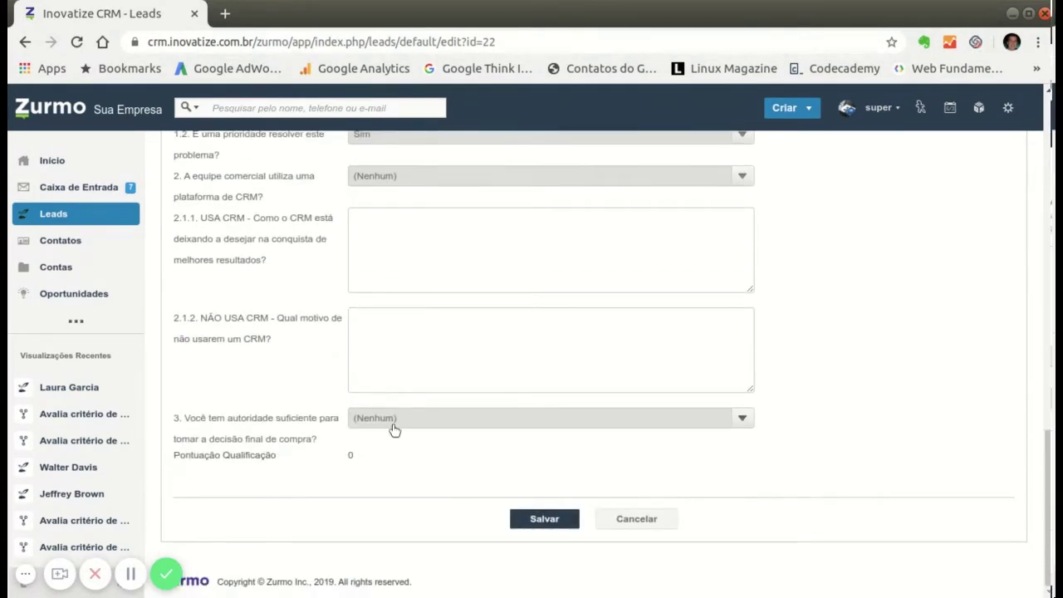
click(393, 424)
click(404, 446)
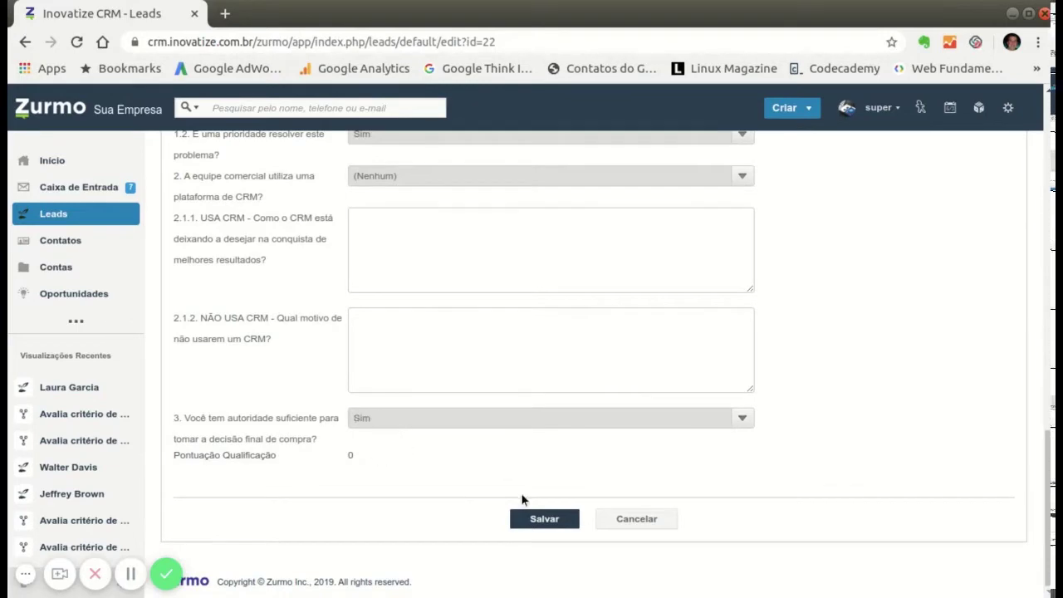
click(544, 518)
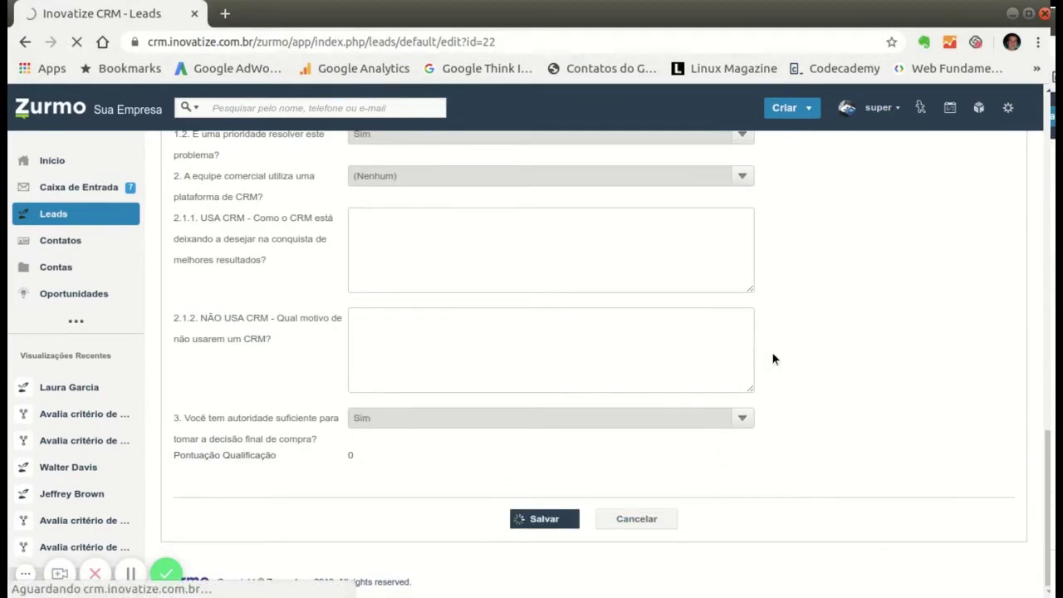
Check the Pontuação Qualificação and the qualification answers on the saved lead.
scroll(758, 358, down, 8)
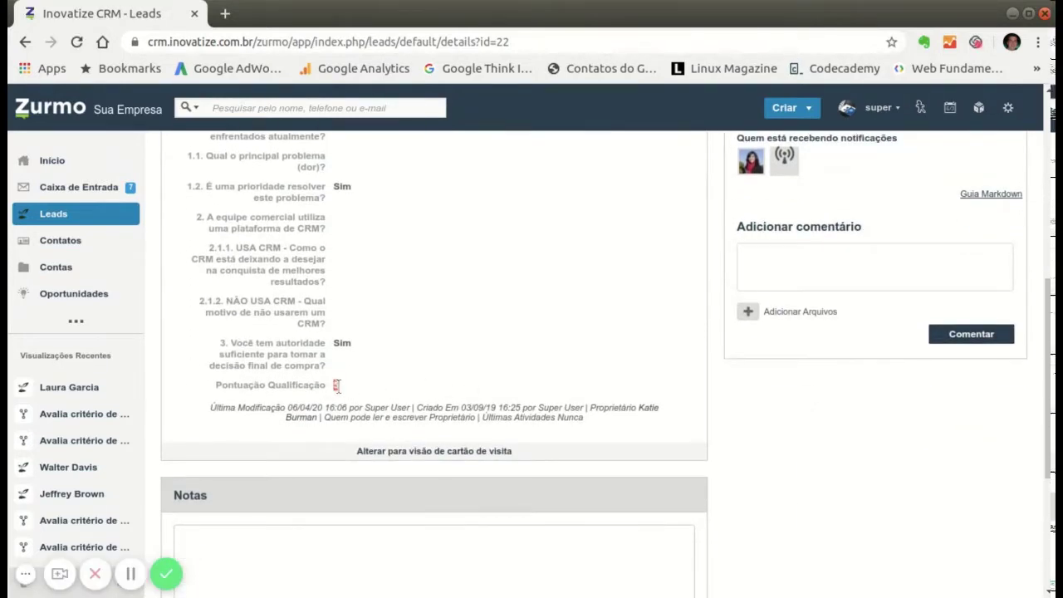
scroll(624, 404, up, 2)
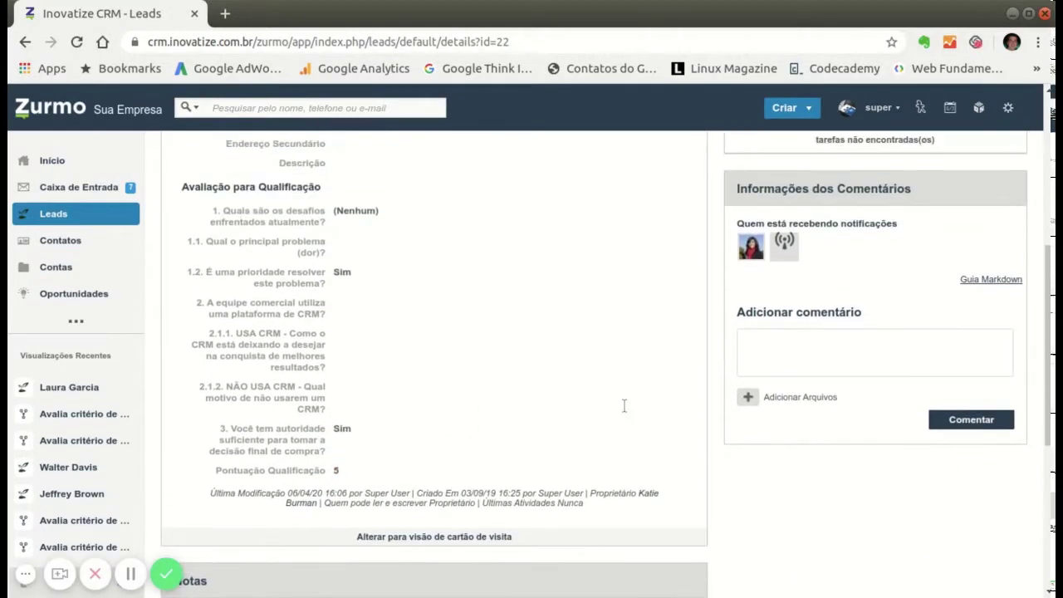
scroll(669, 393, up, 6)
scroll(669, 396, up, 3)
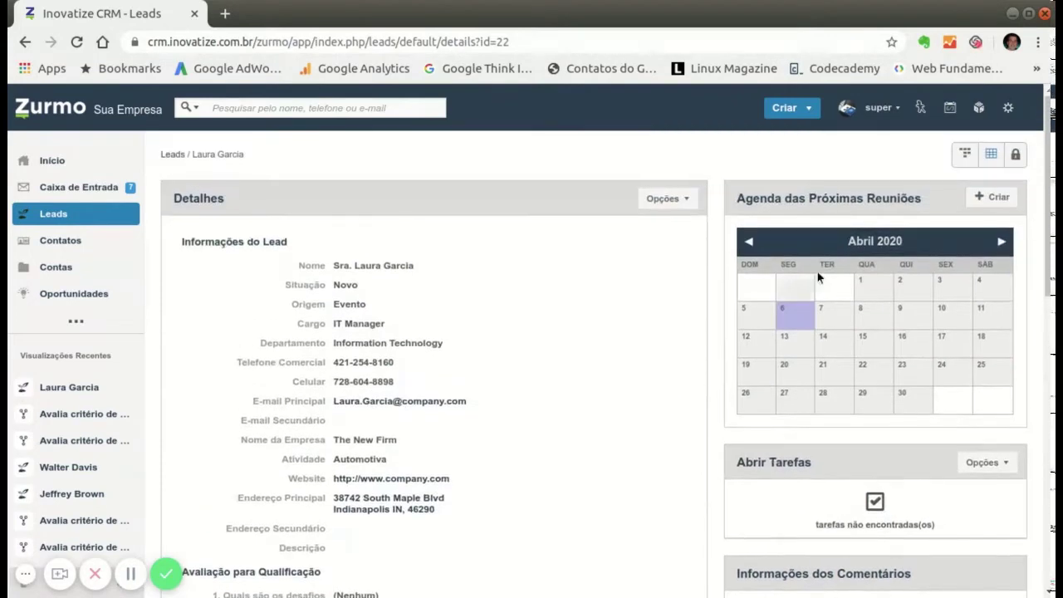
Open the Designer and show the fields of the Contatos module.
click(1007, 111)
click(956, 152)
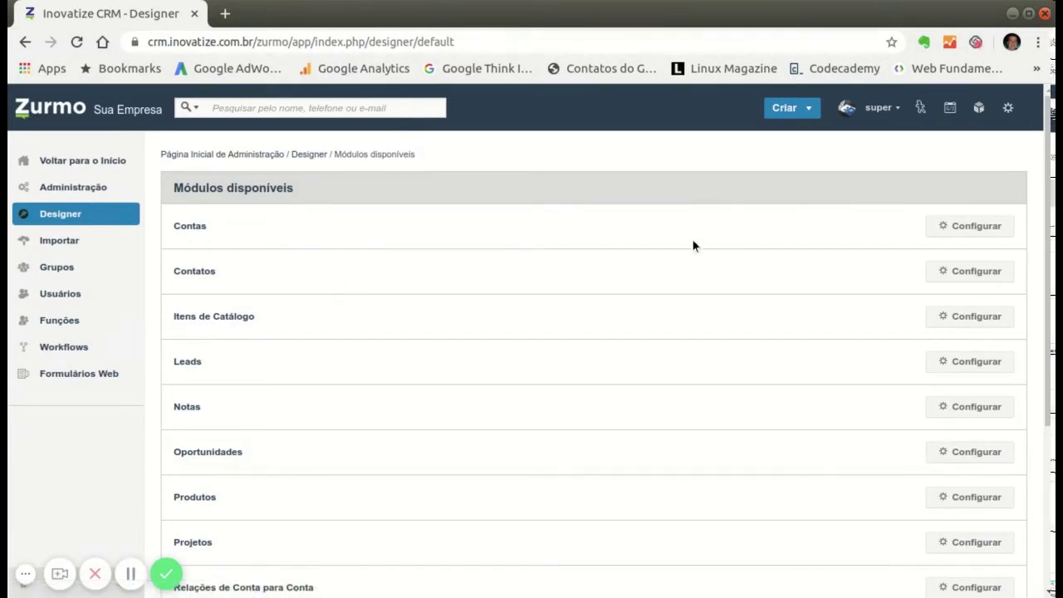
click(963, 274)
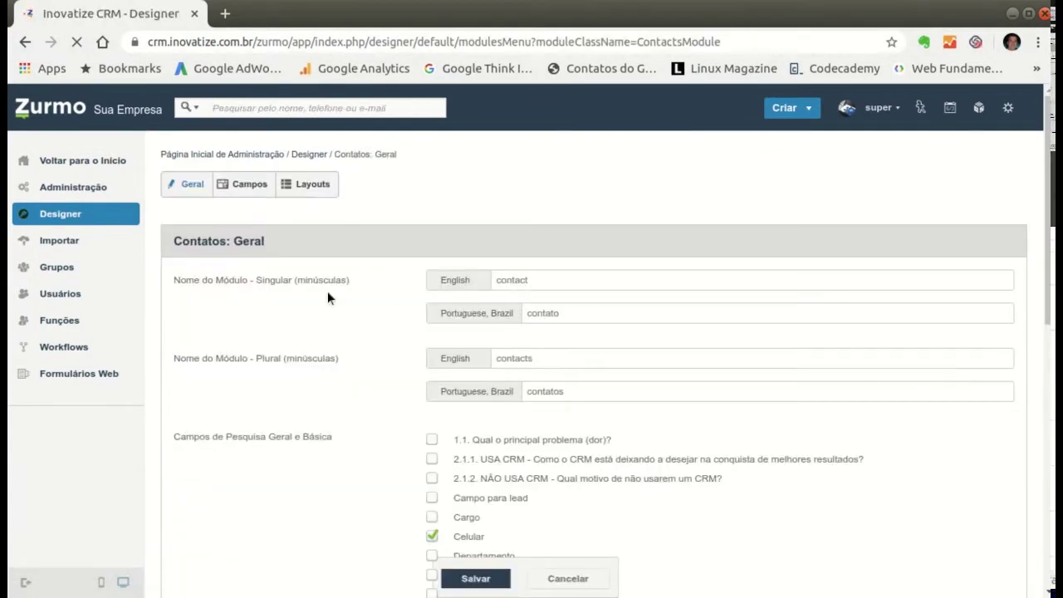
click(251, 184)
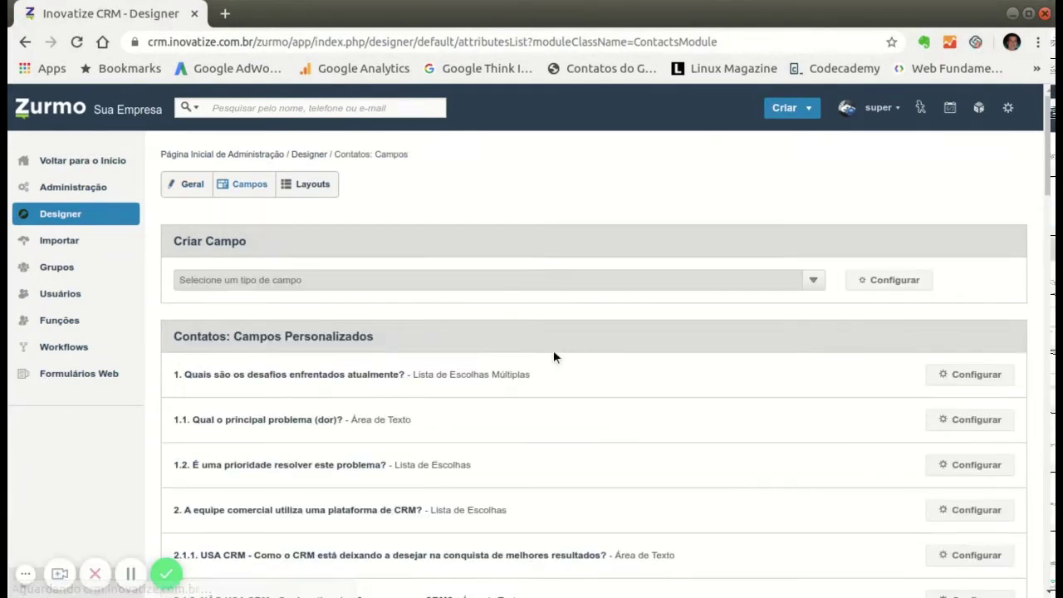
Locate the integer fields Pontuação Autoridade, Pontuação Prioridade and Pontuação ICP among the custom contact fields.
scroll(555, 357, down, 8)
scroll(555, 357, up, 1)
drag(174, 276, 318, 280)
drag(174, 366, 311, 382)
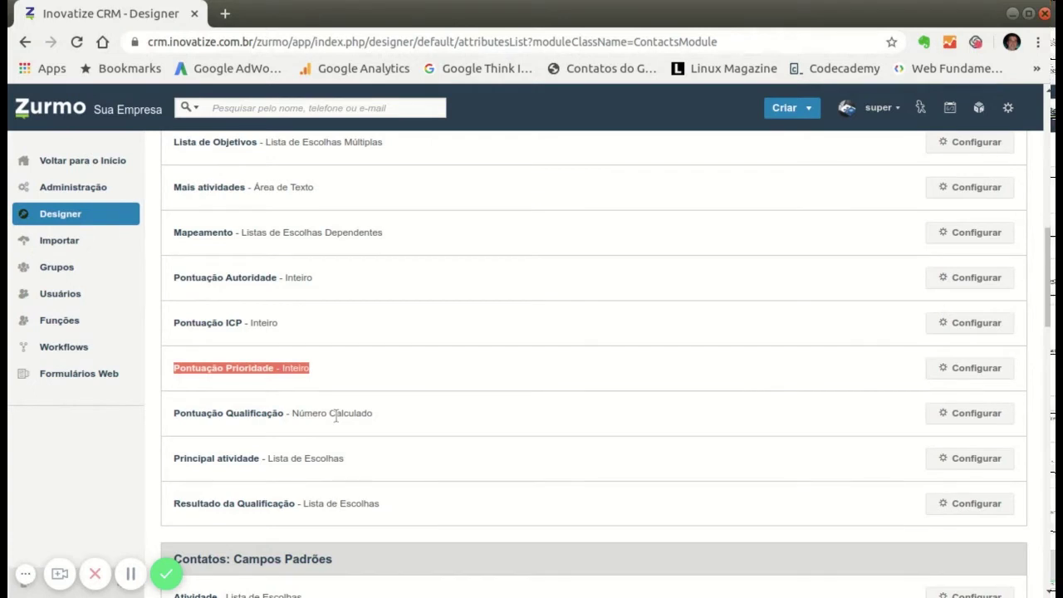
drag(174, 323, 243, 323)
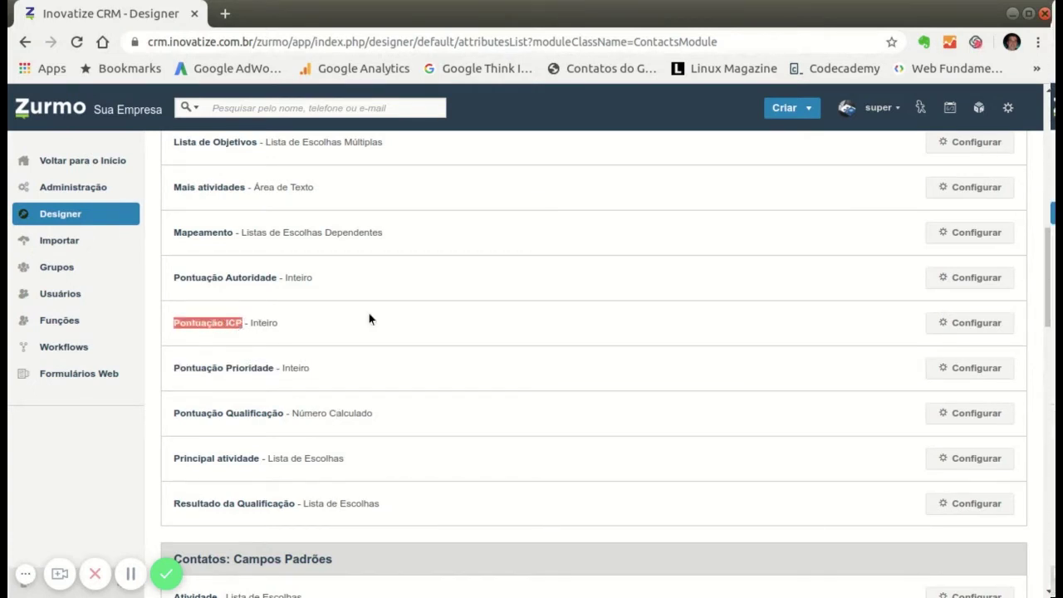
click(361, 333)
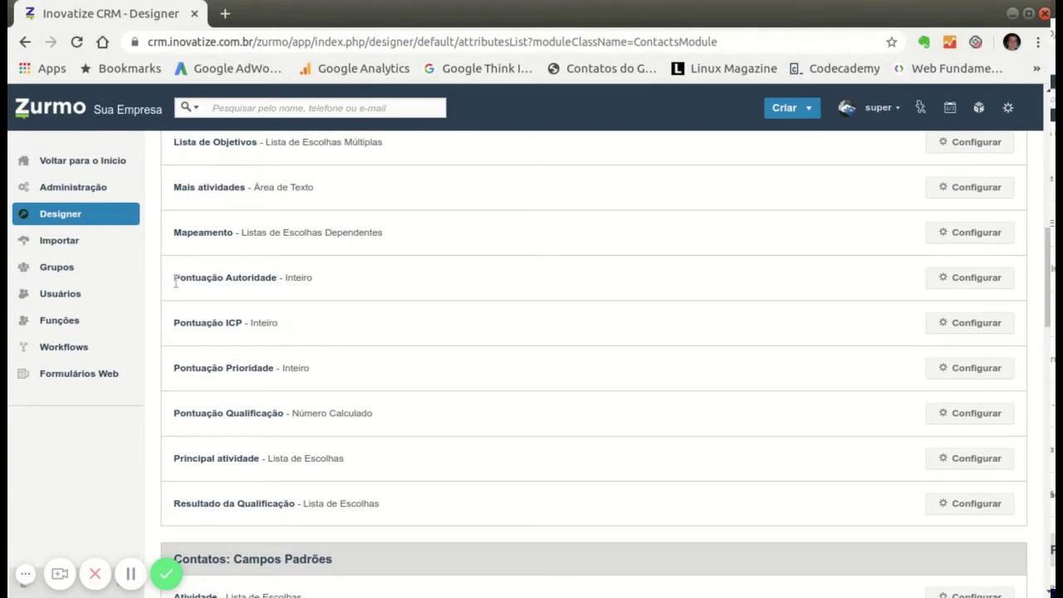
Review Pontuação Autoridade and Pontuação Prioridade alongside the calculated number field Pontuação Qualificação.
drag(174, 277, 277, 281)
drag(173, 367, 271, 362)
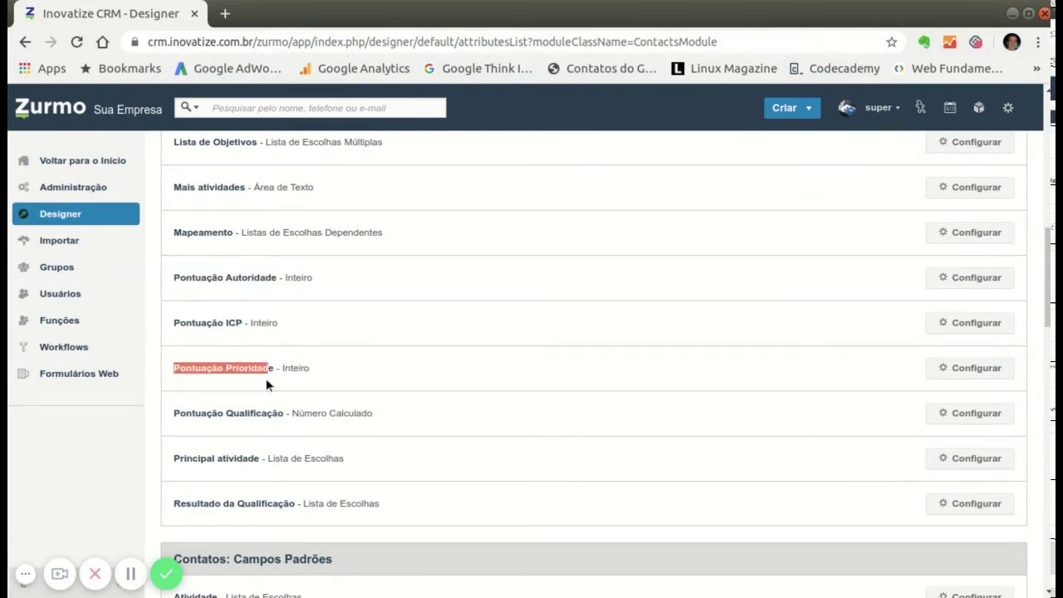
drag(173, 413, 283, 418)
click(283, 423)
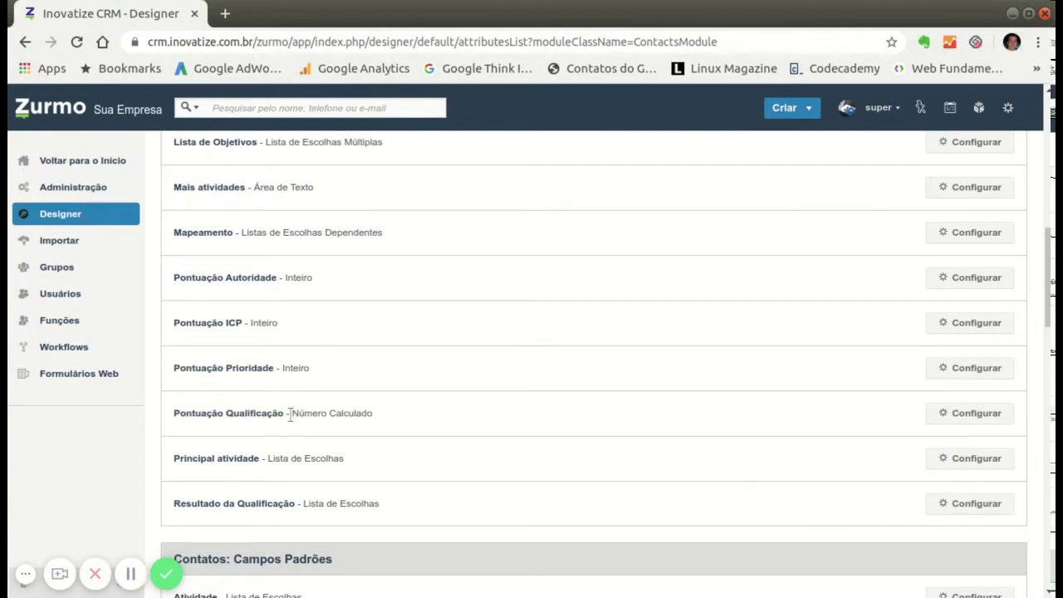
drag(292, 412, 381, 421)
click(398, 418)
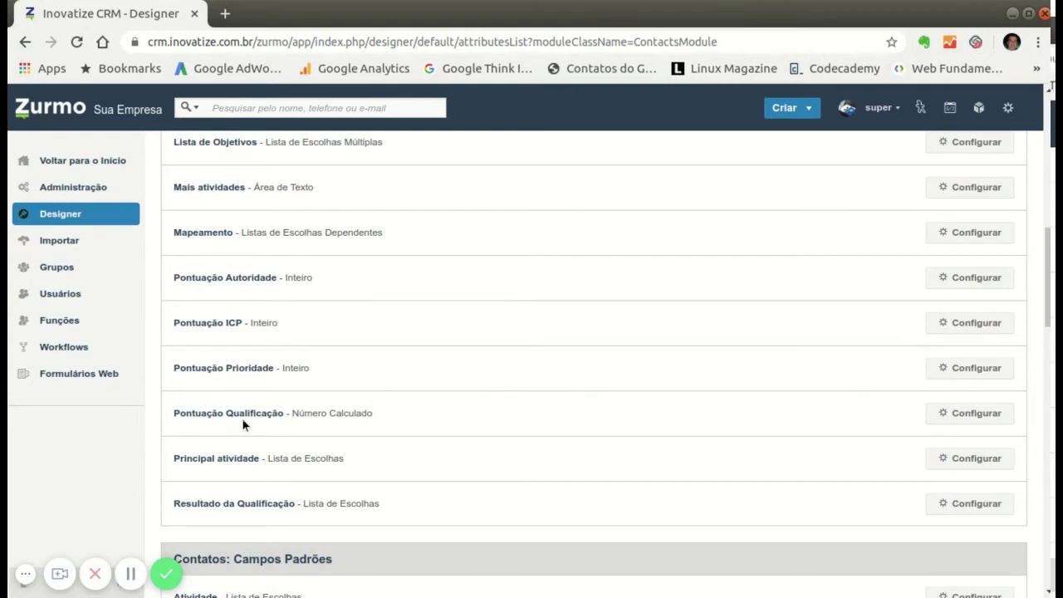
Open the configuration of the Pontuação Qualificação field and examine its formula.
click(957, 415)
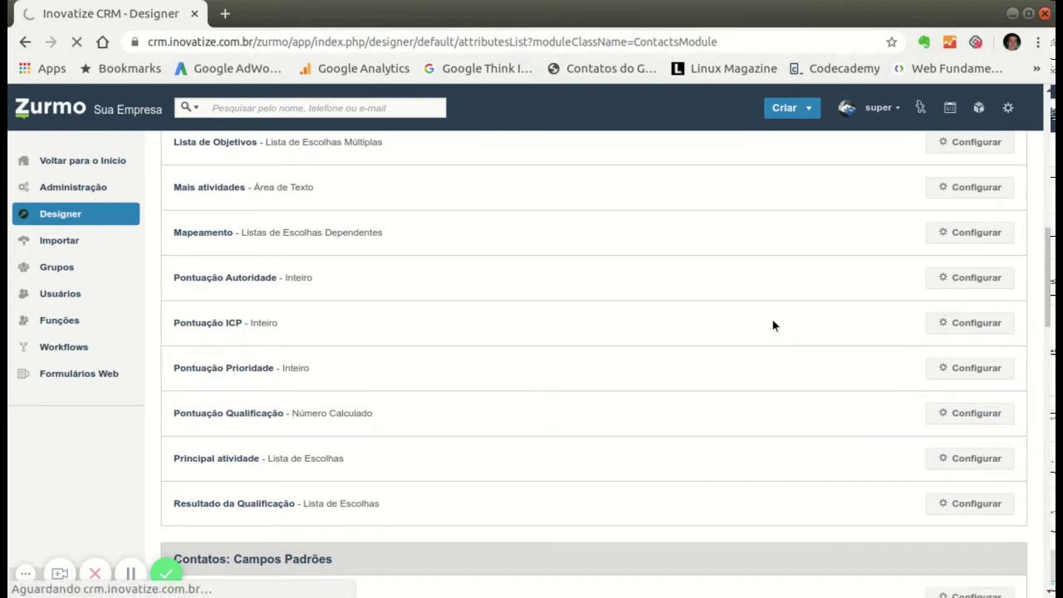
scroll(772, 324, down, 3)
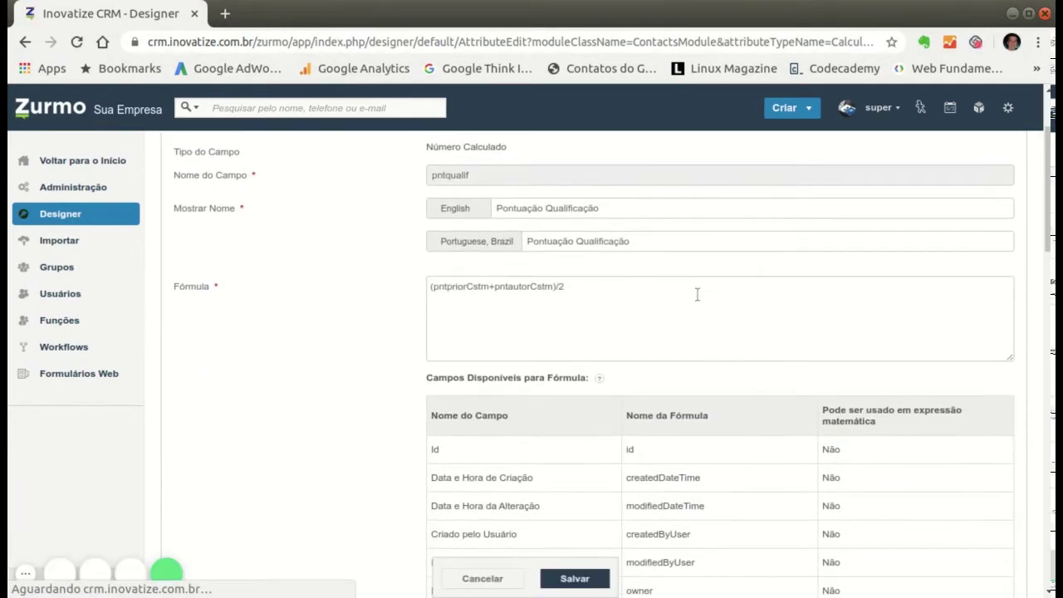
scroll(697, 294, down, 1)
Find Pontuação Prioridade and Pontuação Autoridade among the available formula fields and check their formula names and whether mathematical expressions can use them.
scroll(676, 383, down, 8)
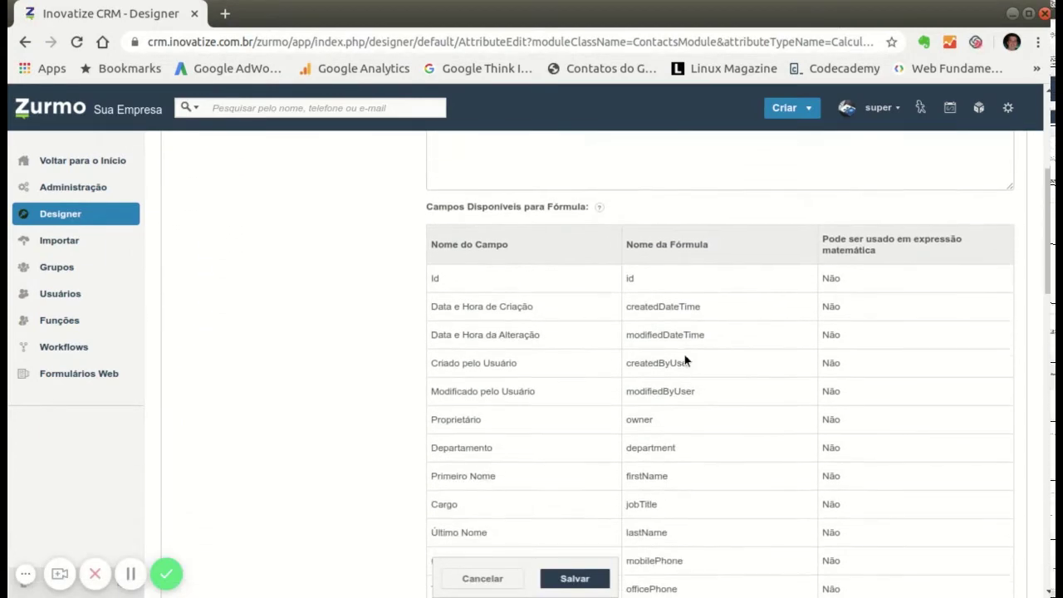
scroll(836, 287, up, 4)
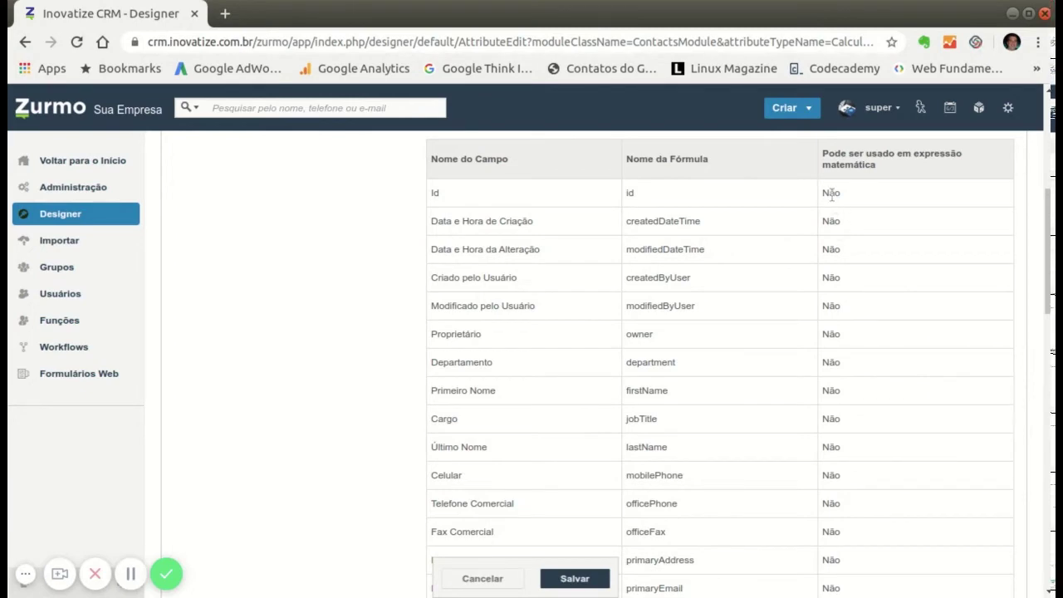
scroll(856, 340, down, 6)
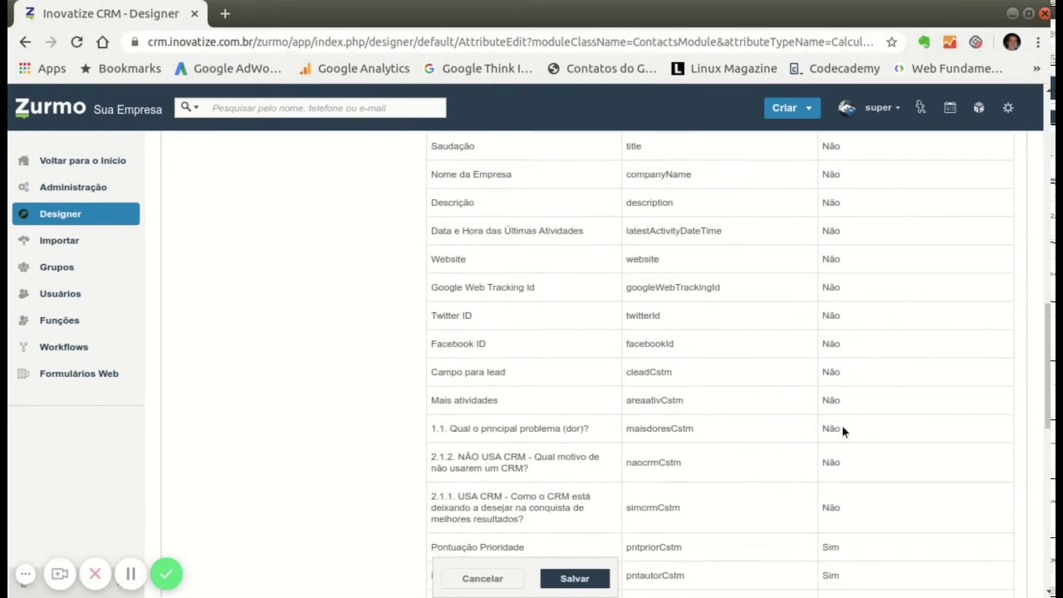
scroll(843, 428, down, 4)
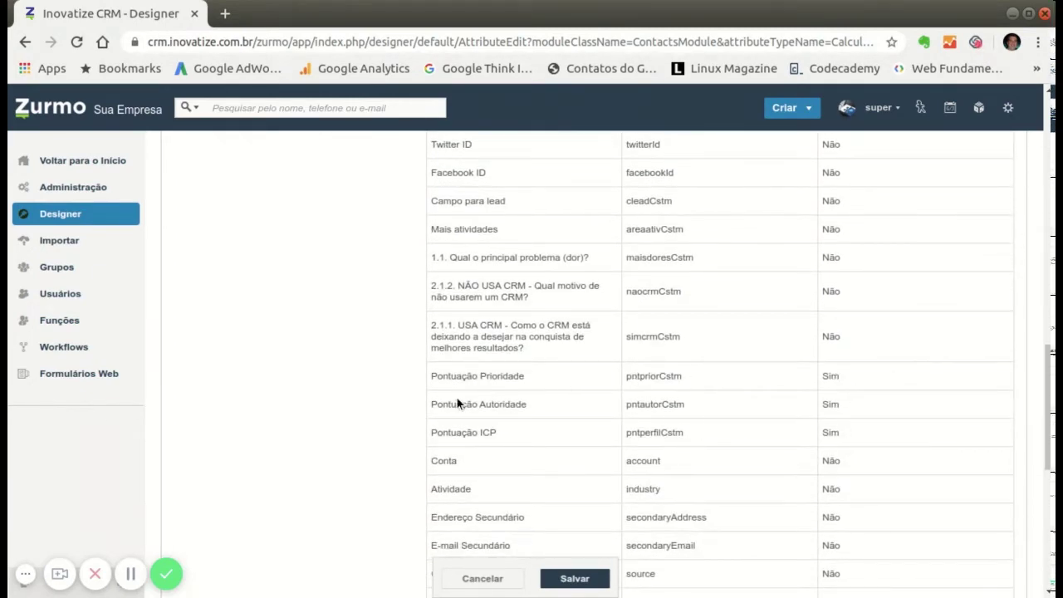
drag(431, 378, 692, 397)
drag(799, 403, 831, 405)
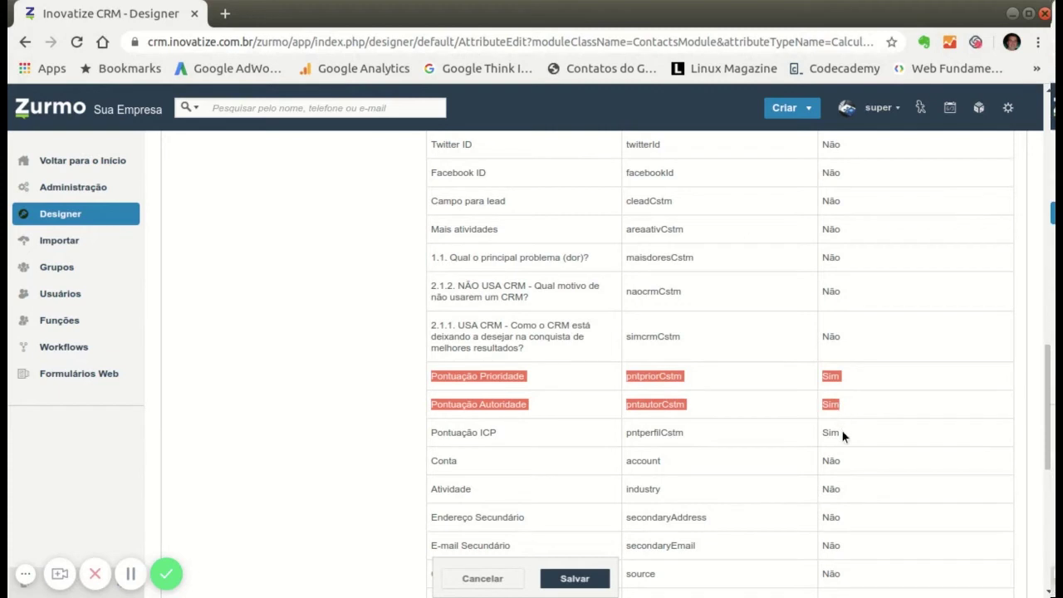
Compare the formula names of Pontuação Prioridade, Pontuação Autoridade and Pontuação ICP with the formula of Pontuação Qualificação.
click(830, 434)
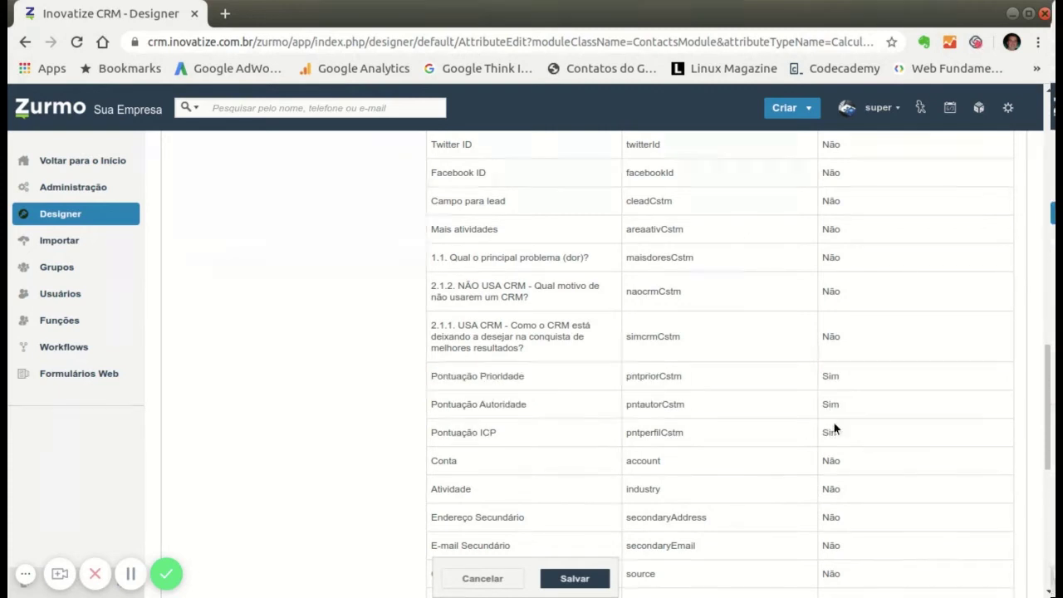
drag(834, 430, 643, 381)
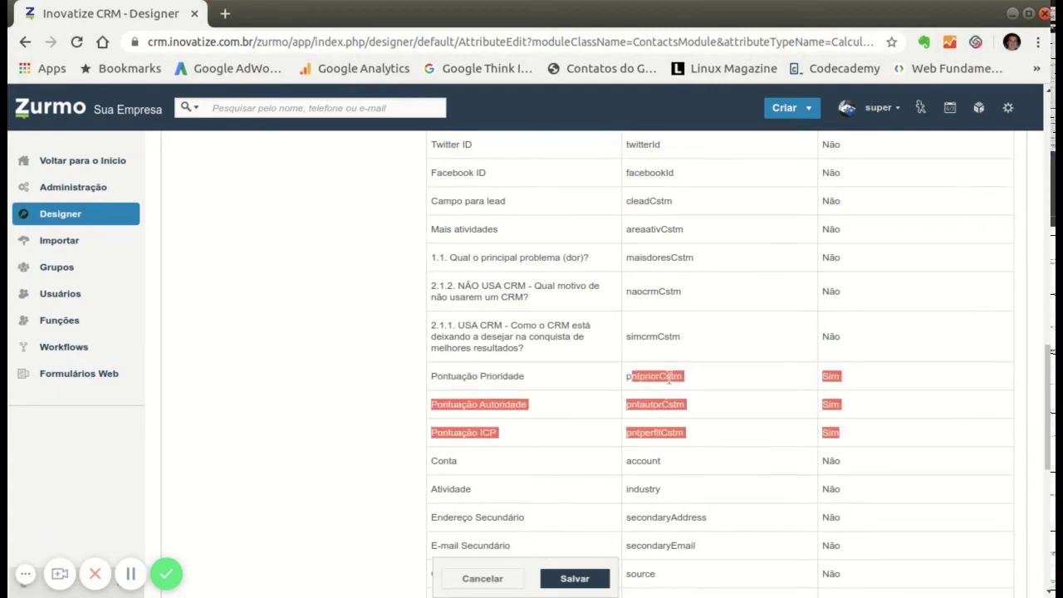
click(656, 418)
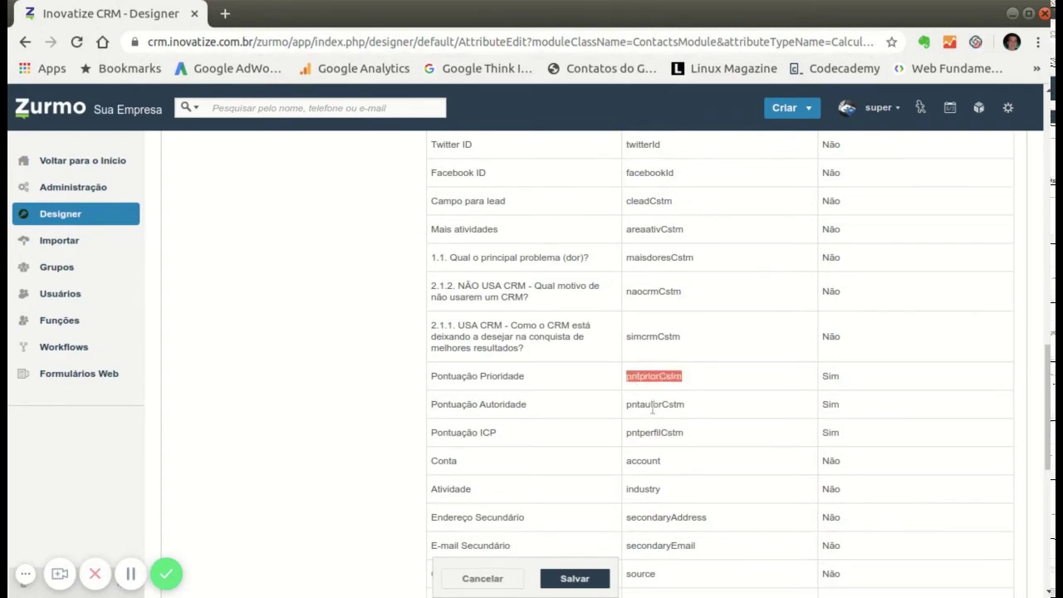
scroll(963, 392, up, 10)
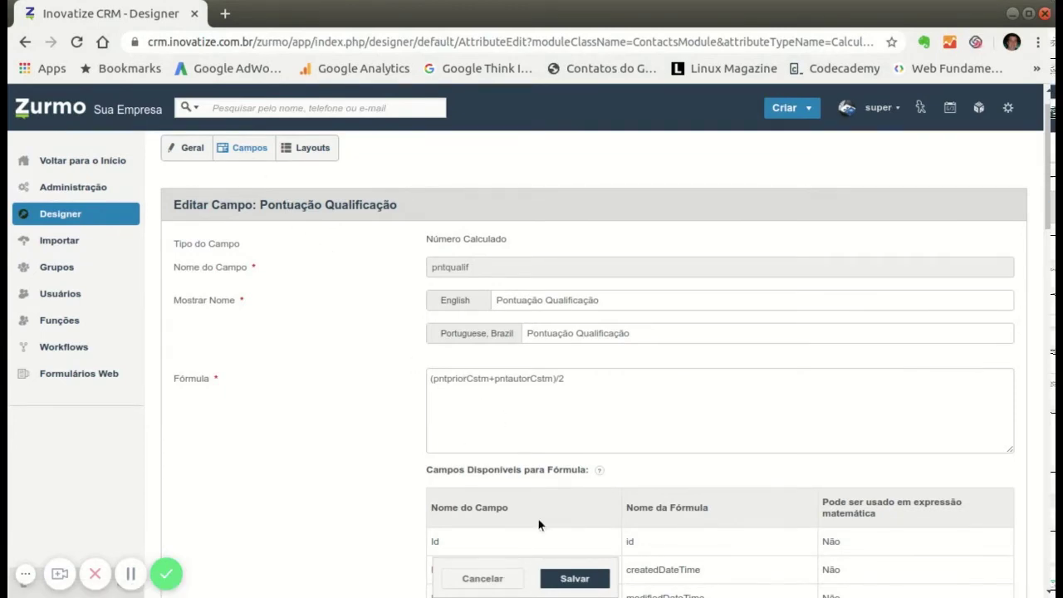
Return to the contact field list and review the custom qualification fields and the field creation area.
click(246, 150)
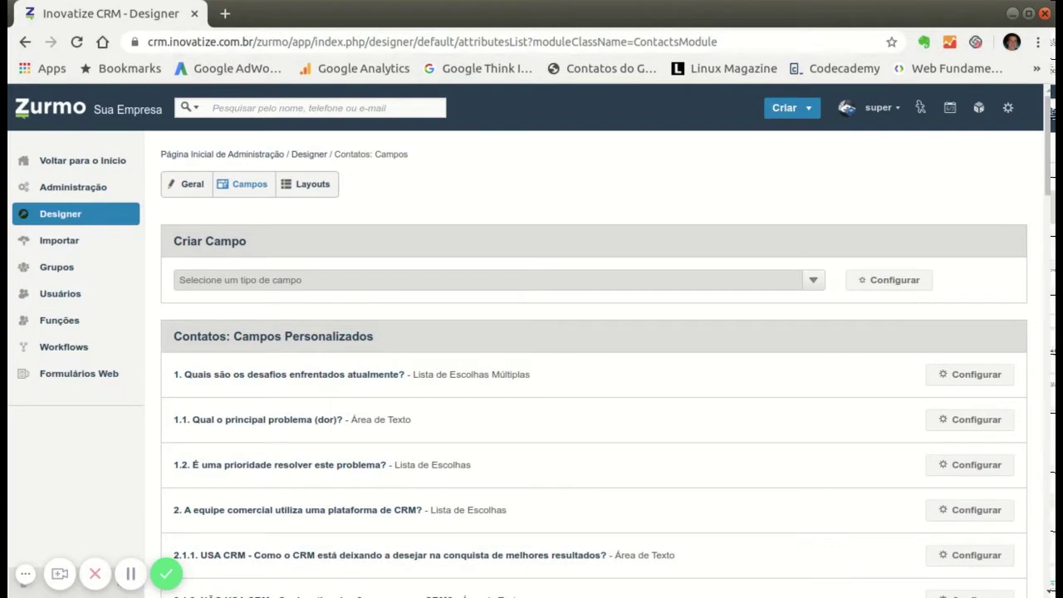
scroll(538, 410, down, 1)
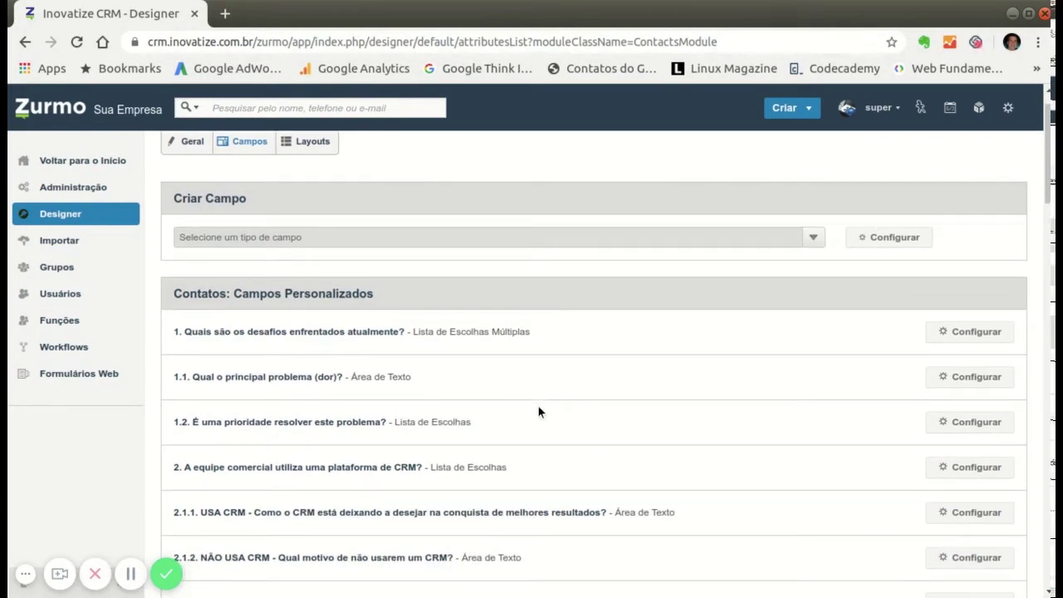
scroll(537, 412, down, 1)
scroll(537, 412, up, 2)
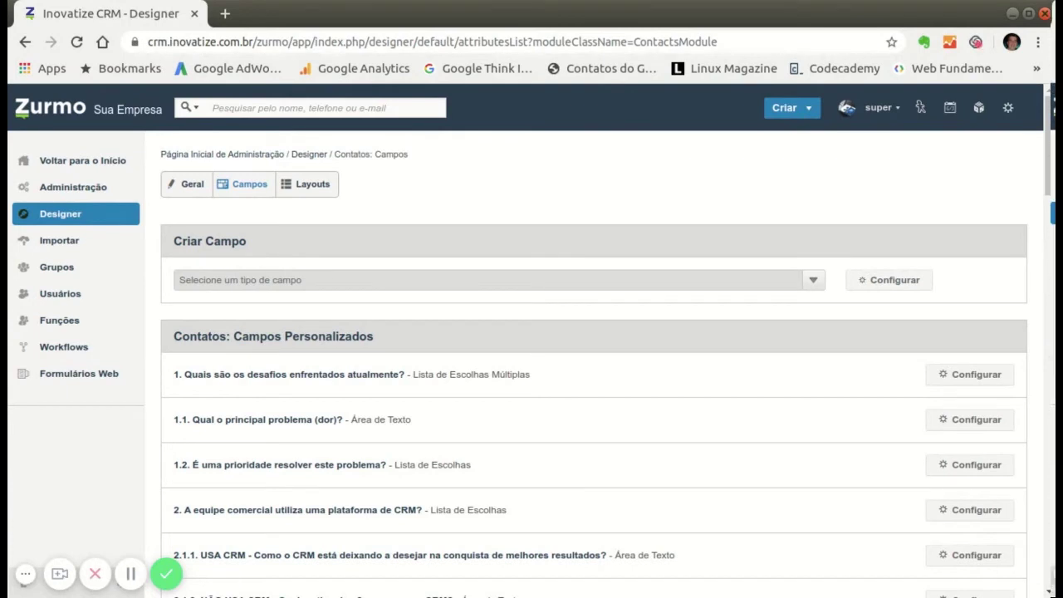
Open the workflow "Avalia critério de prioridade do lead/contato" for editing and examine its module and trigger condition.
click(72, 353)
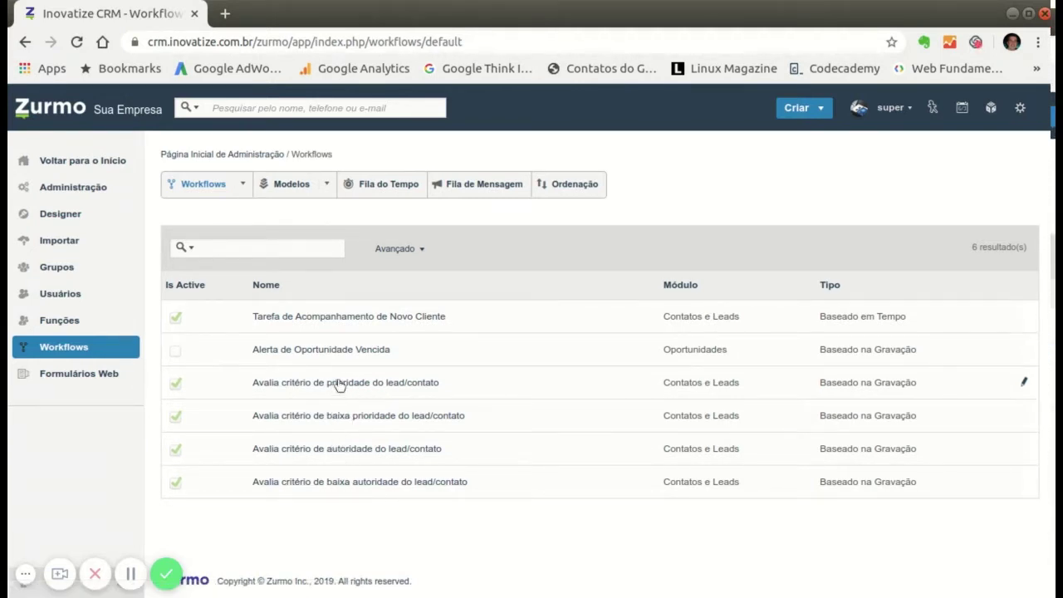
click(1024, 385)
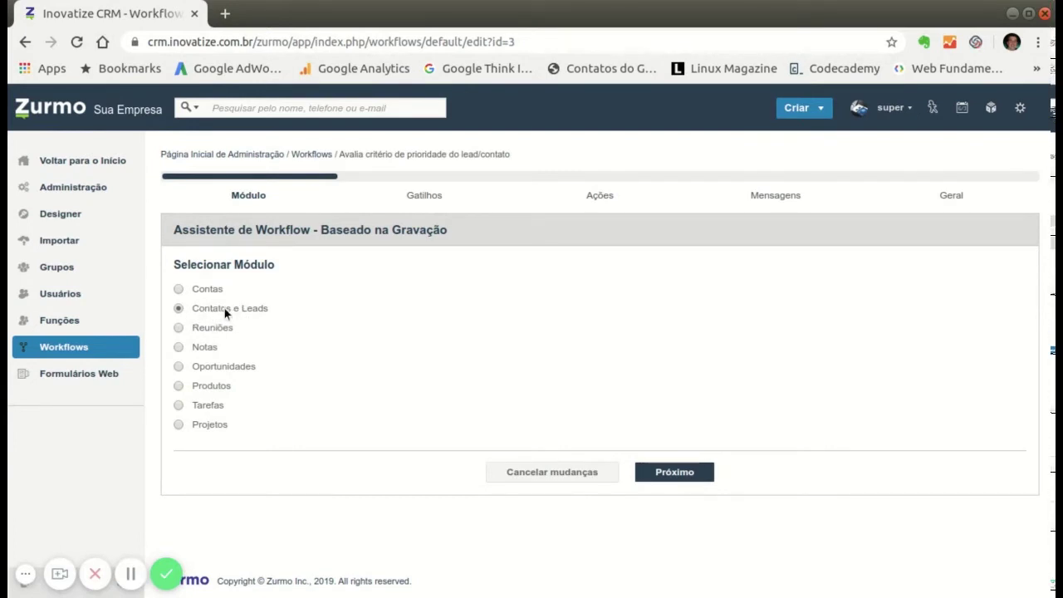
click(660, 471)
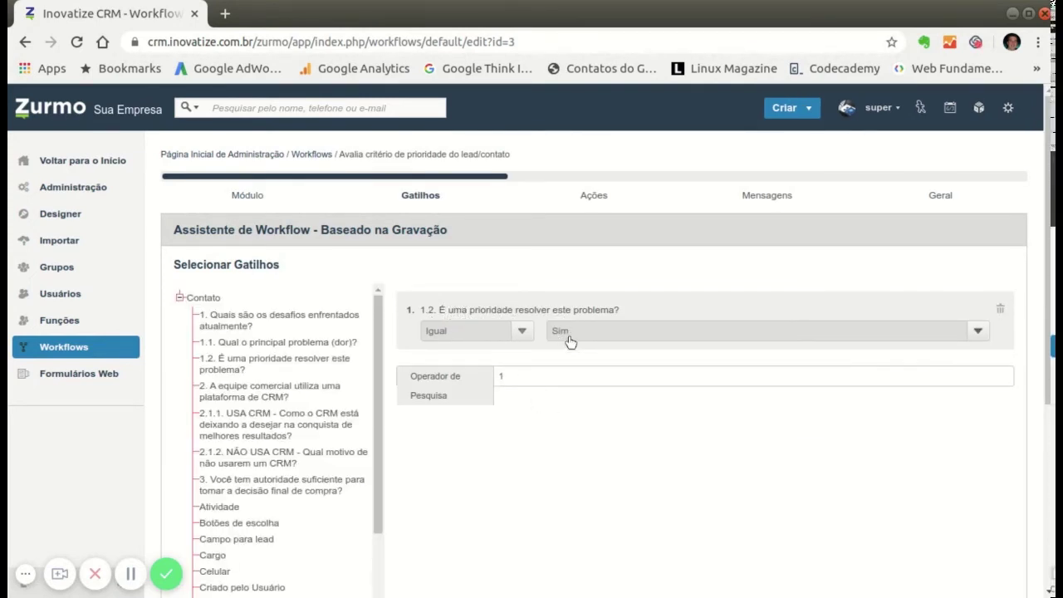
scroll(640, 393, down, 3)
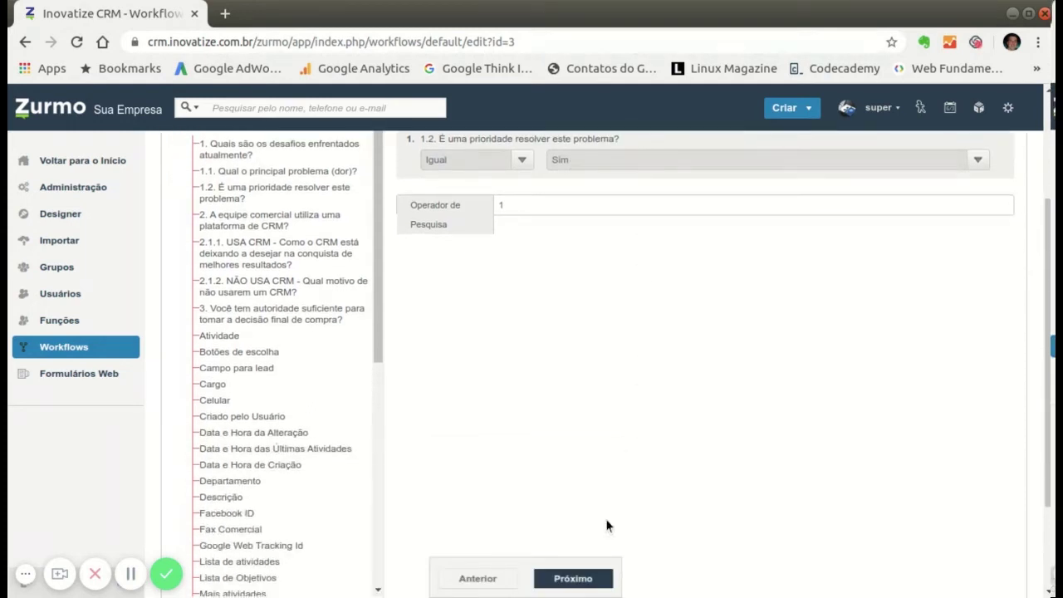
Examine the priority workflow's update action, checking the value it assigns to Pontuação Prioridade, and save the action as it is.
click(581, 579)
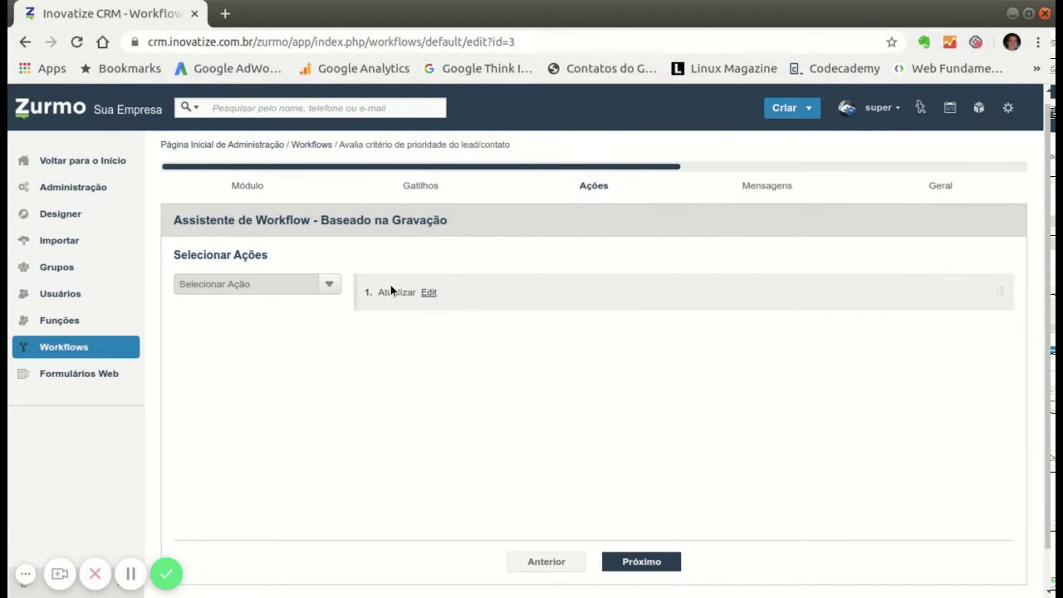
click(428, 293)
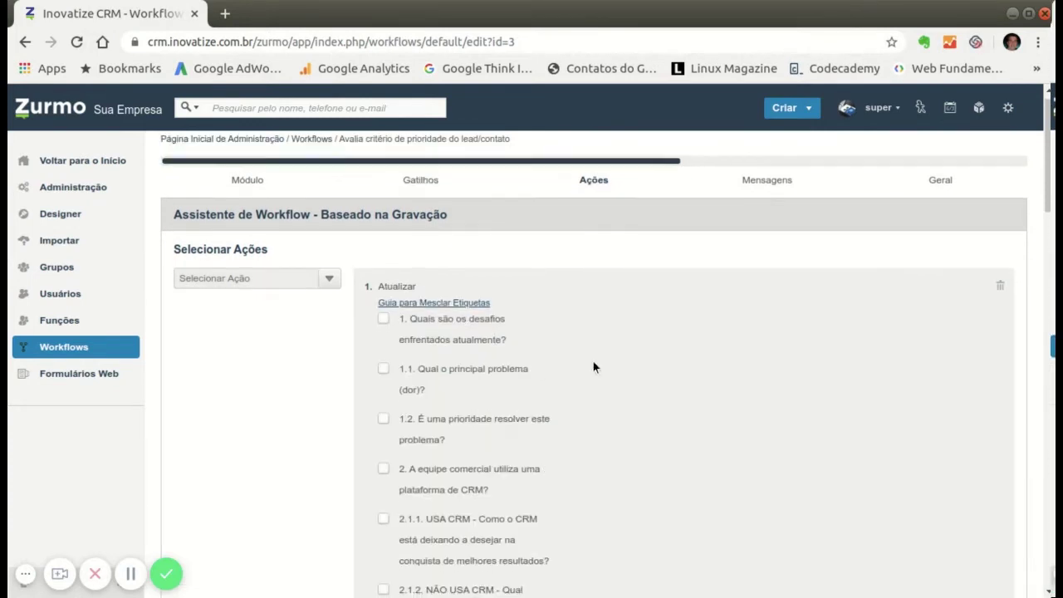
scroll(593, 363, down, 10)
scroll(593, 366, down, 9)
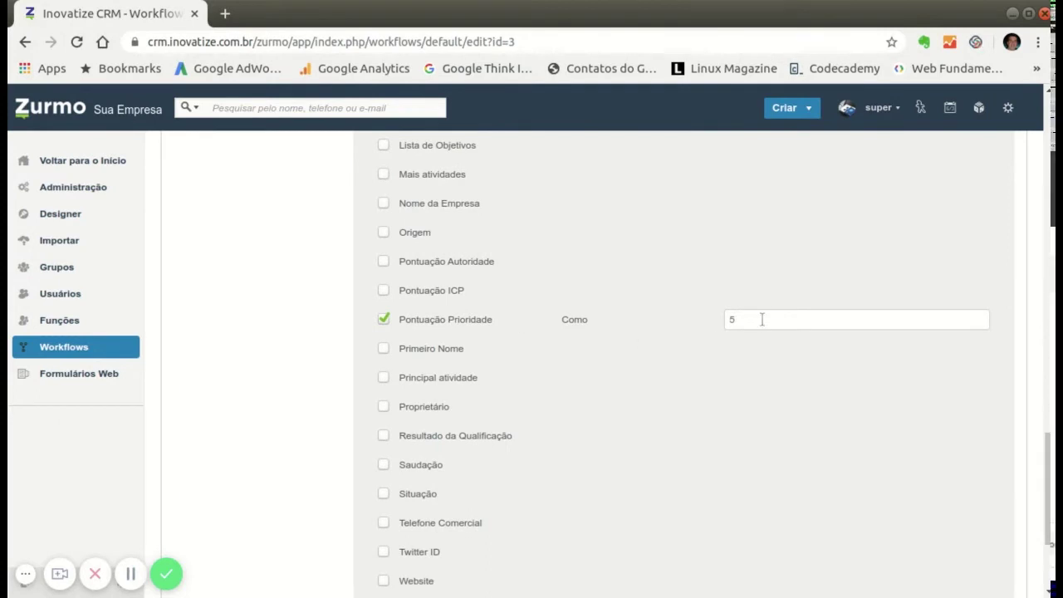
scroll(624, 373, down, 4)
click(412, 450)
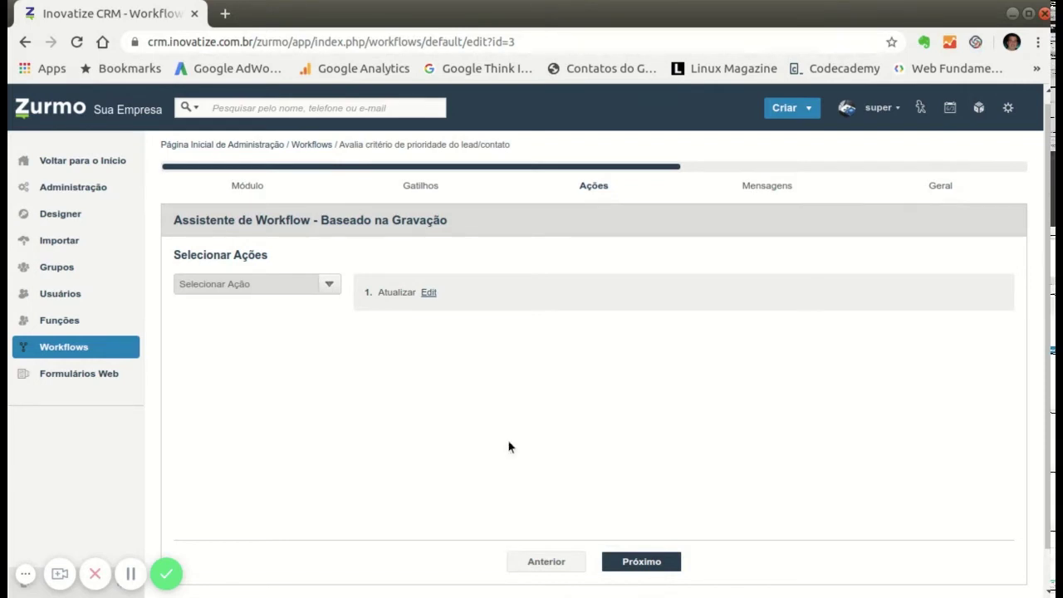
Continue without adding an e-mail message, rename the workflow "Avalia critério de alta prioridade do lead/contato" and save it.
click(651, 561)
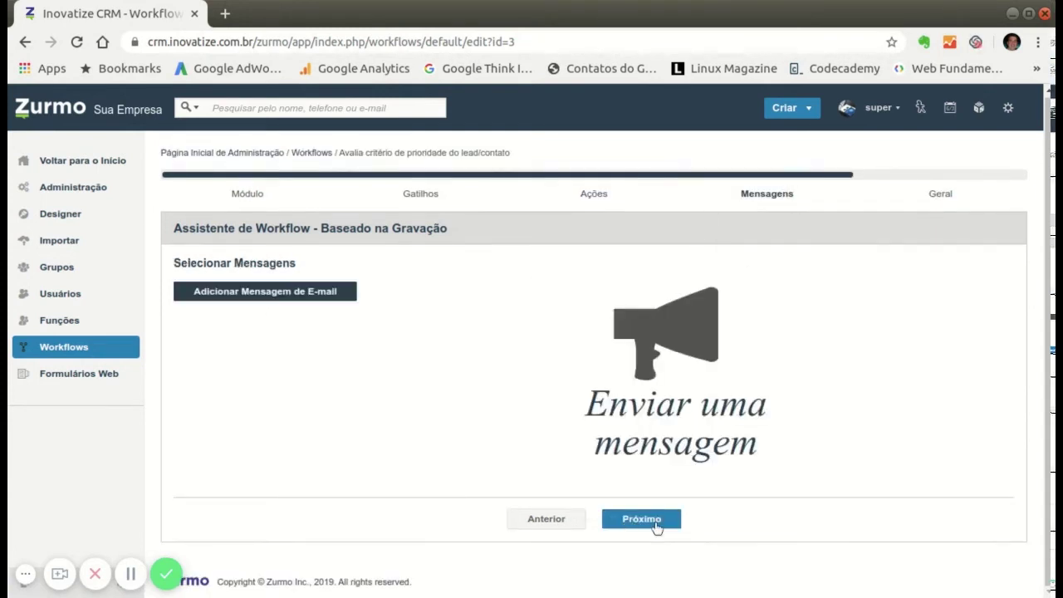
click(653, 522)
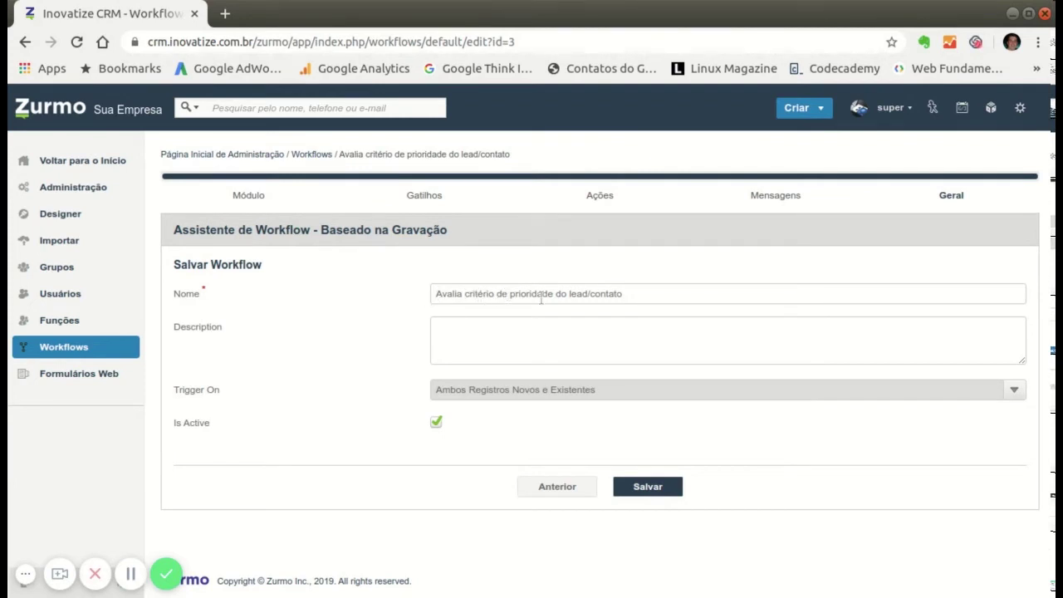
click(508, 295)
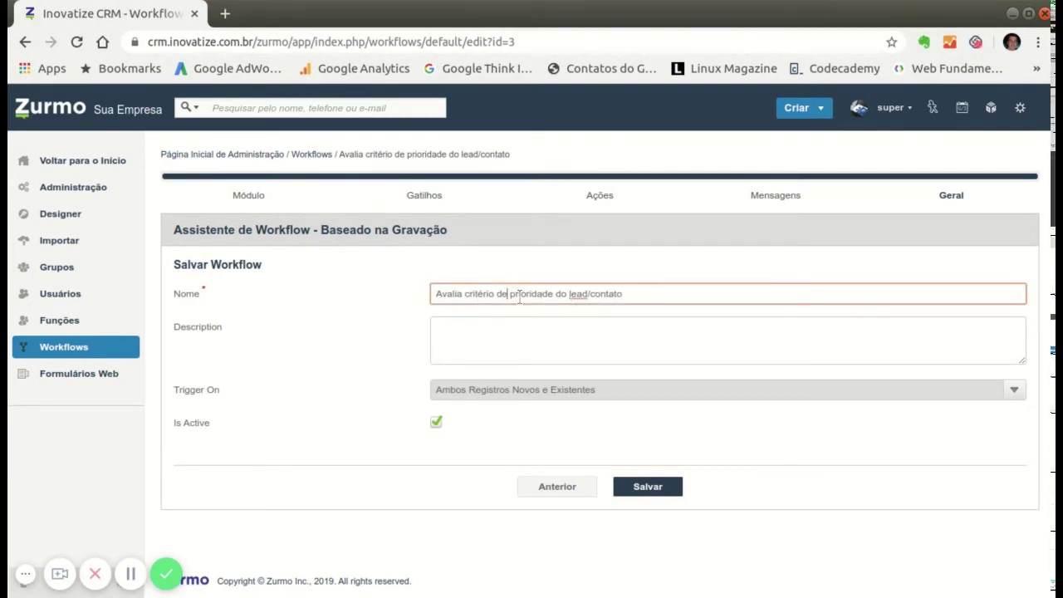
text(alta)
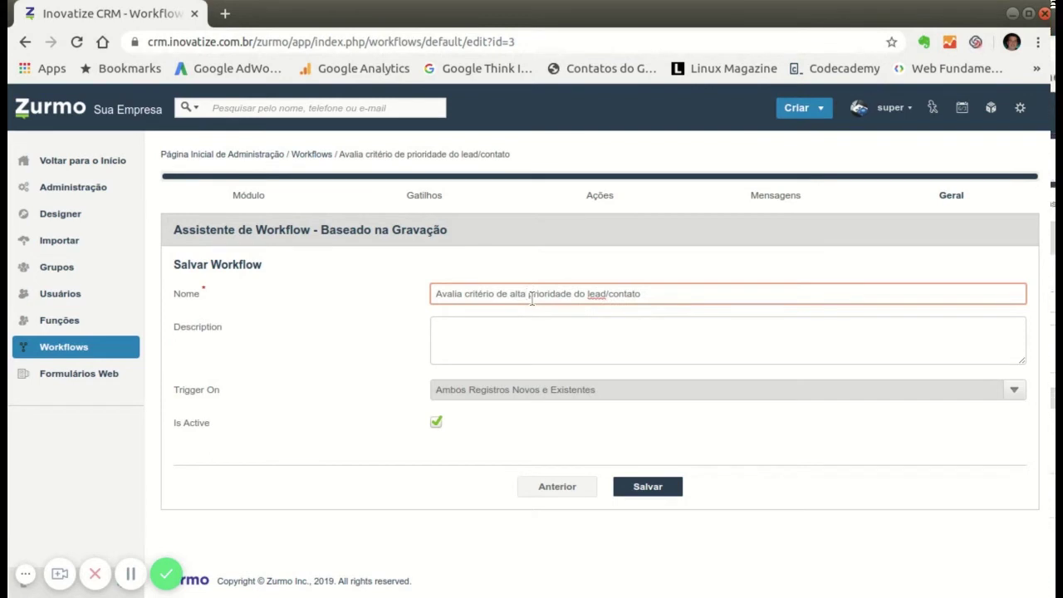
click(653, 488)
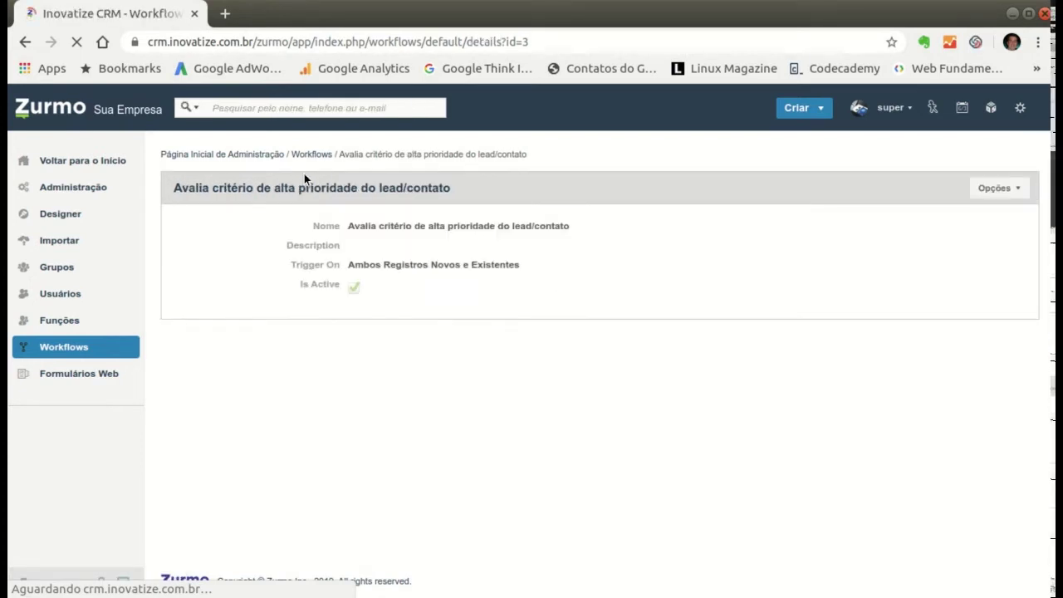
Open the workflow "Avalia critério de baixa prioridade do lead/contato" for editing and examine its trigger condition.
click(307, 155)
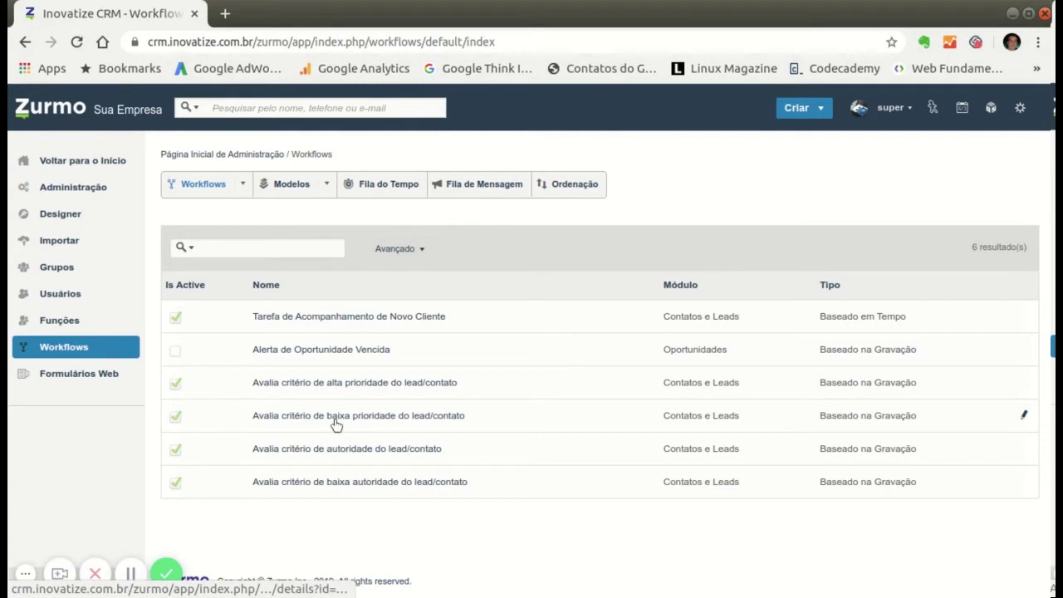
click(1023, 416)
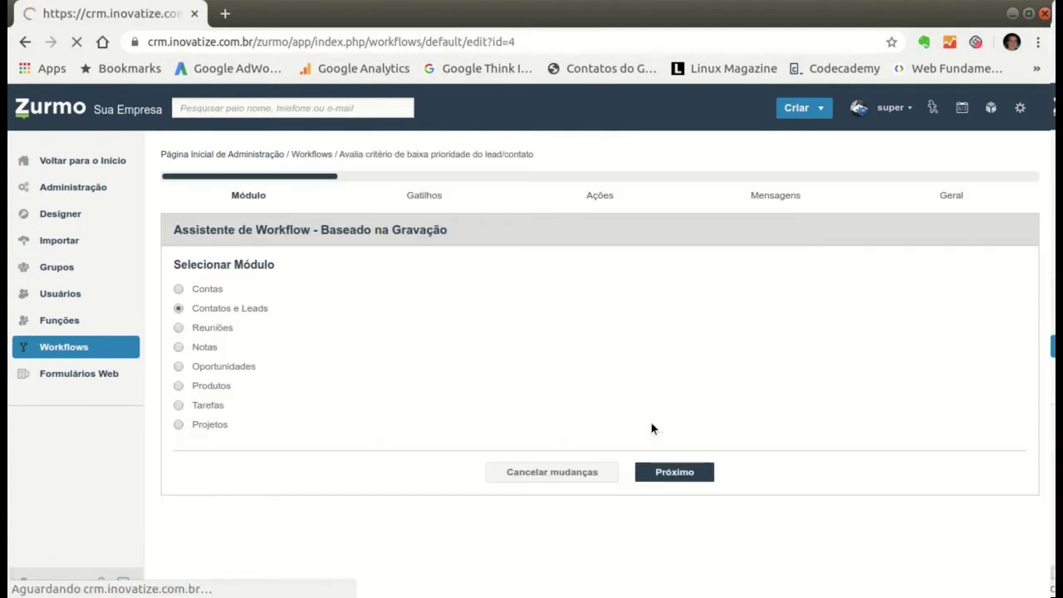
click(695, 475)
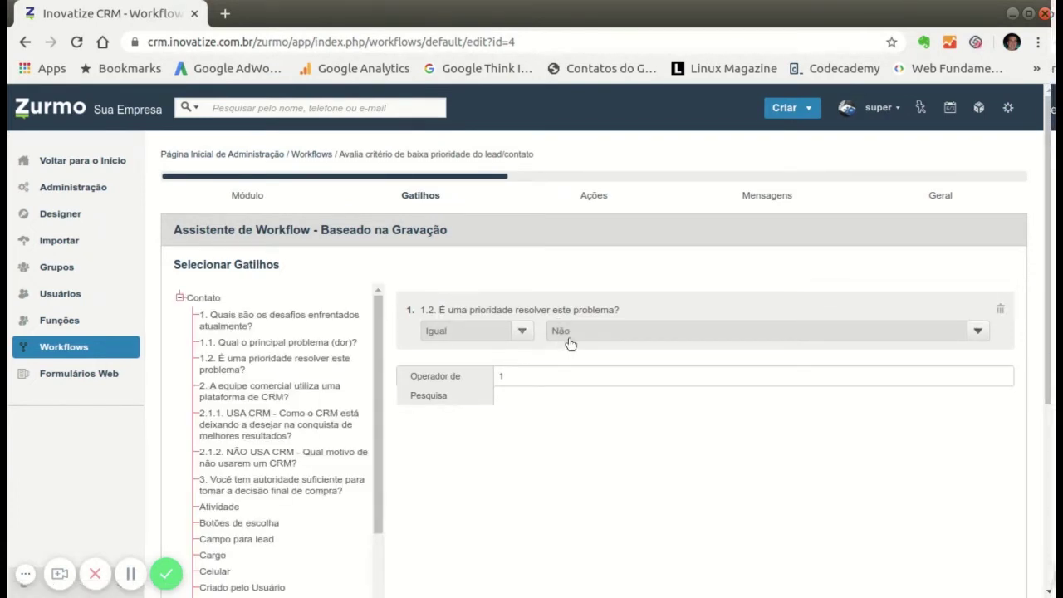
scroll(736, 433, down, 2)
click(582, 578)
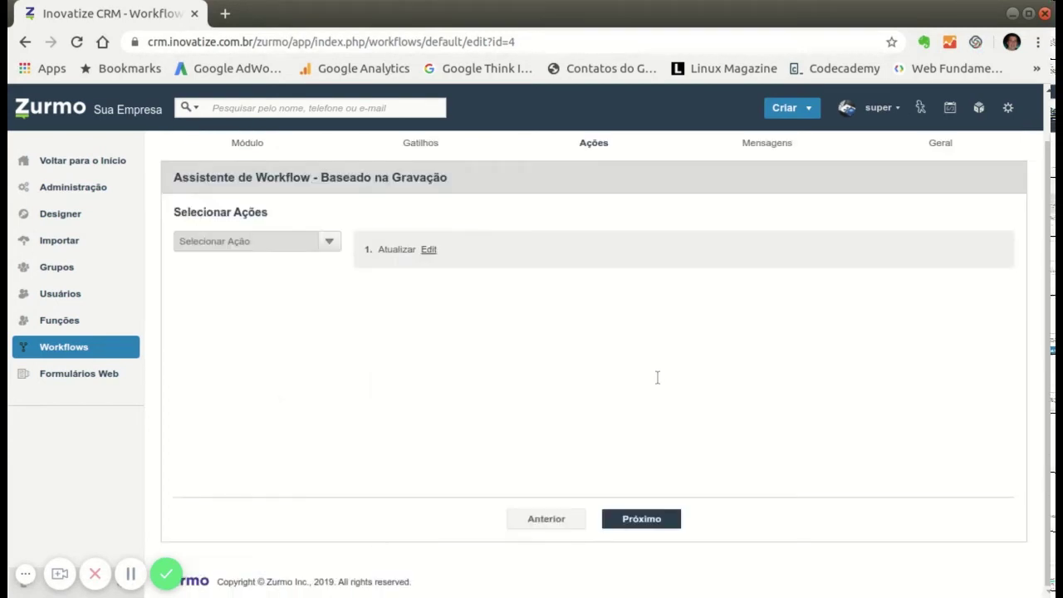
Examine the low-priority workflow's update action, checking the value assigned to Pontuação Prioridade, and save the action as it is.
scroll(468, 318, up, 1)
click(430, 292)
scroll(671, 375, down, 3)
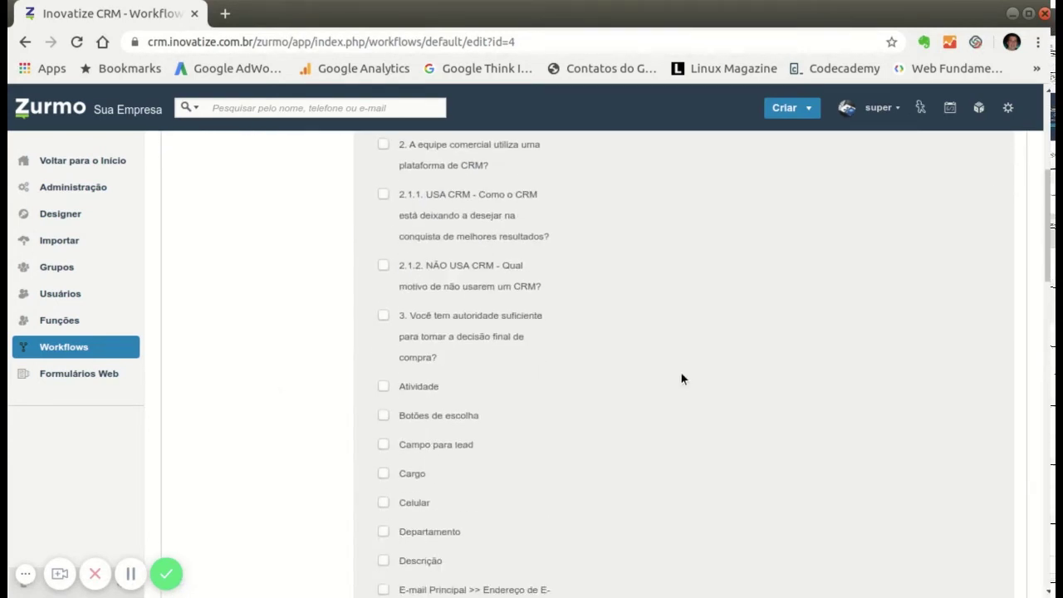
scroll(680, 379, down, 15)
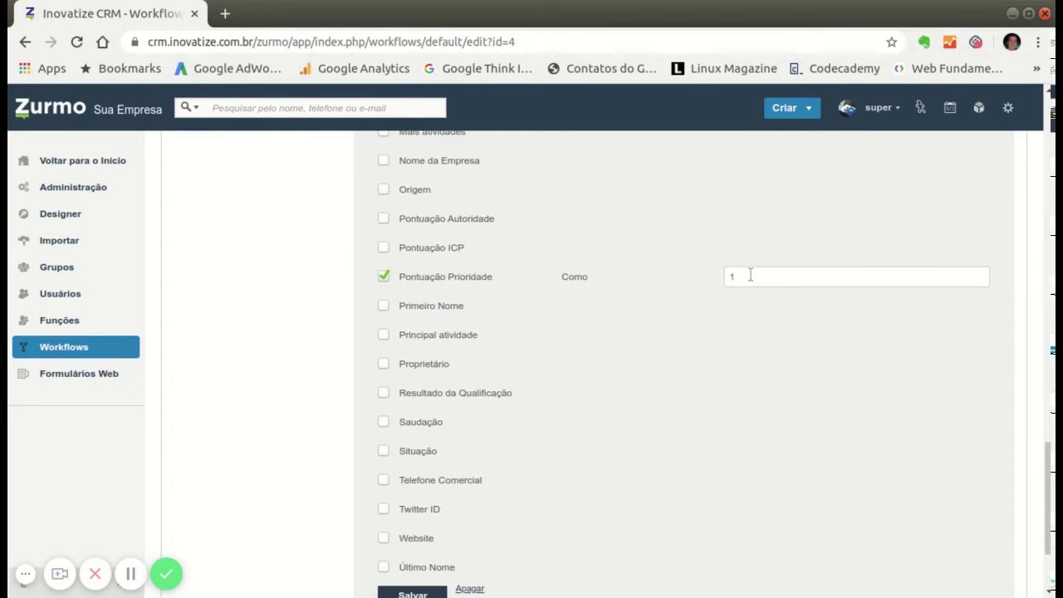
click(419, 591)
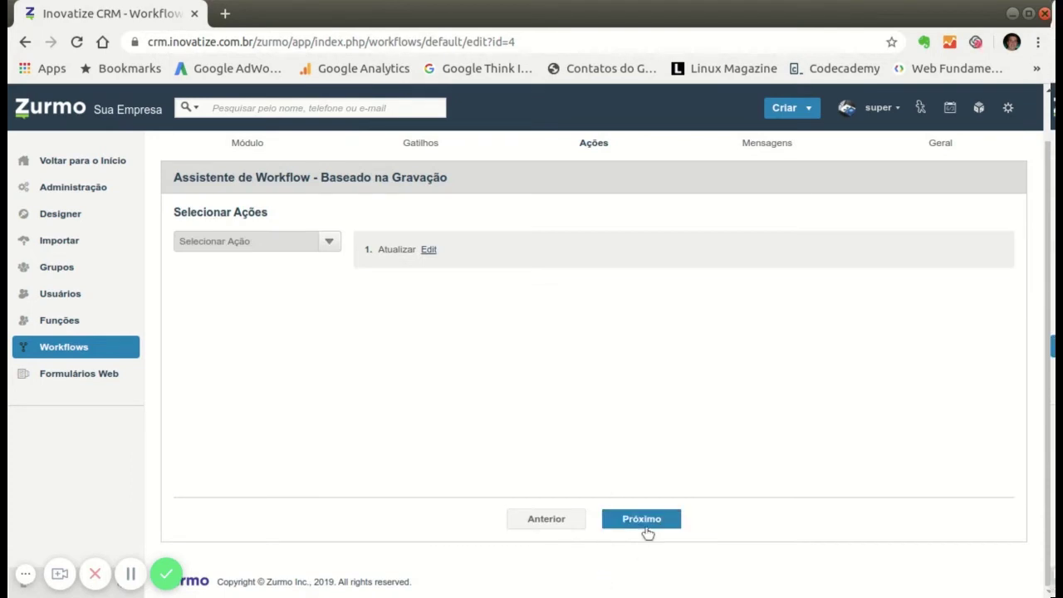
Complete the low-priority workflow without adding an e-mail message, keeping its general settings, and save it.
click(658, 522)
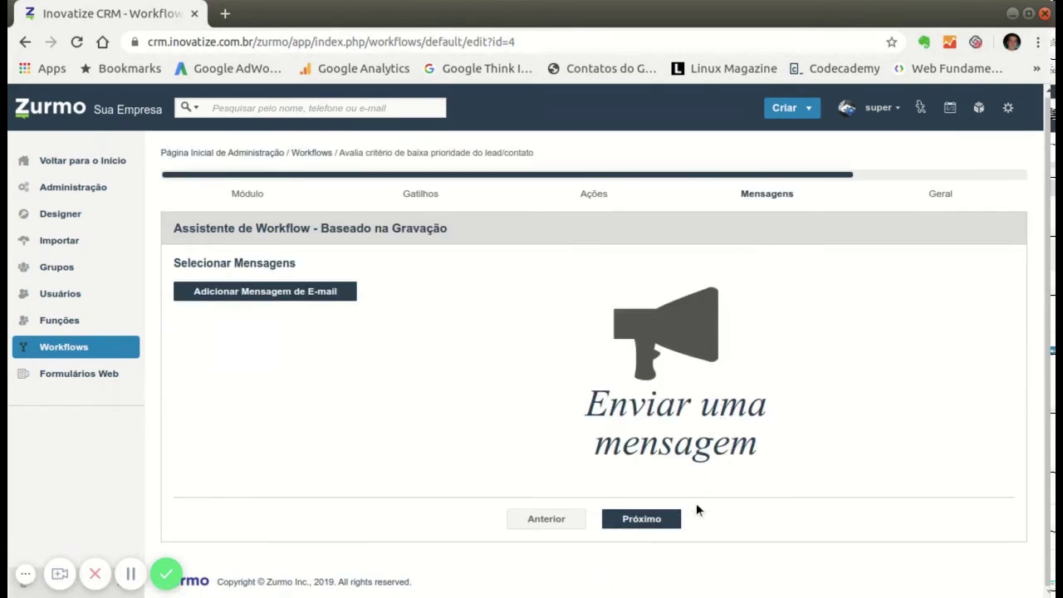
click(652, 519)
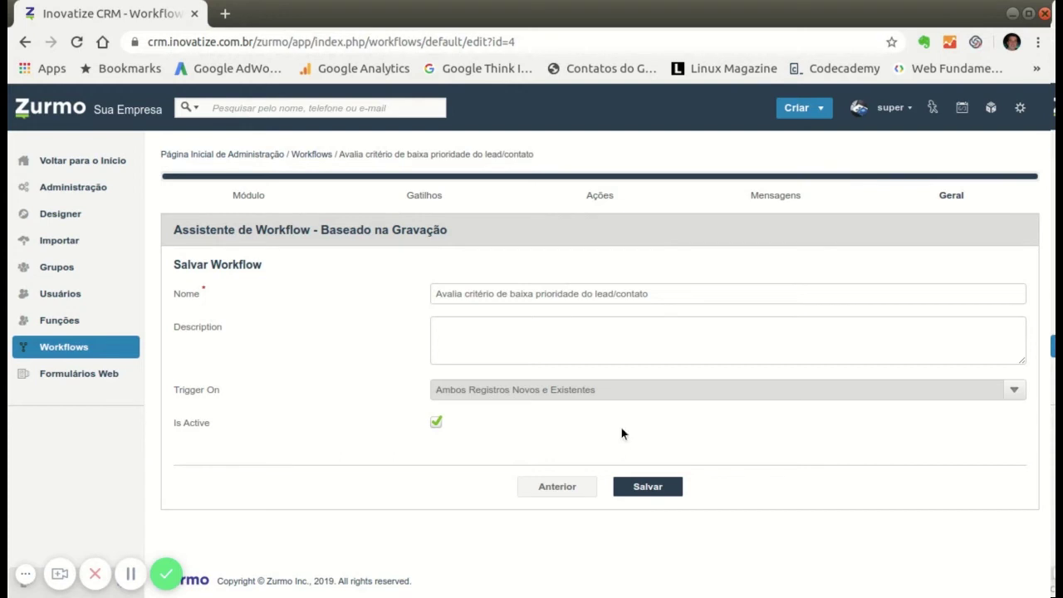
click(656, 492)
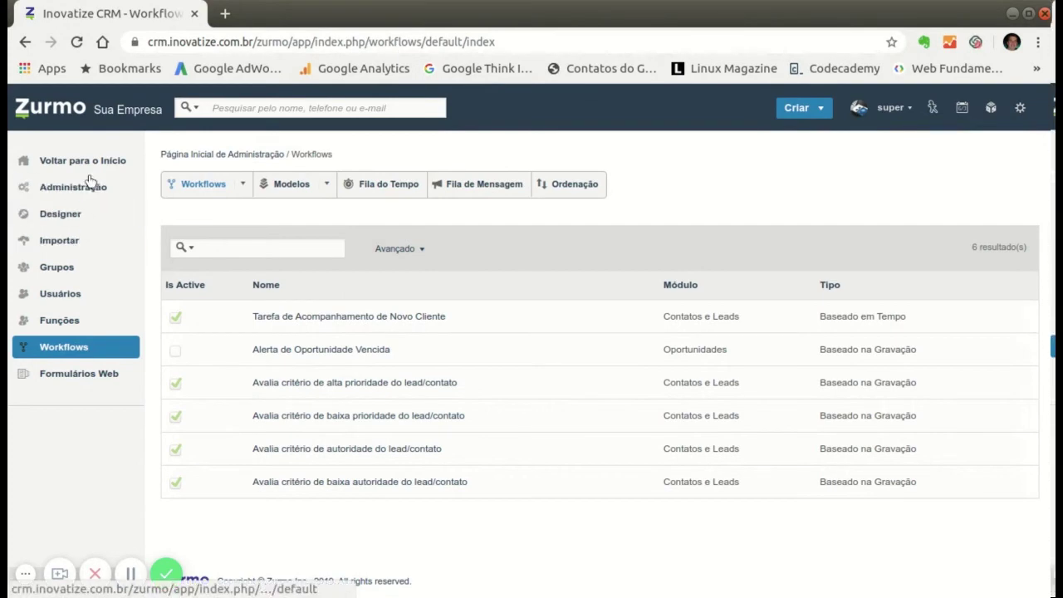
Return to the home page and open the most recently viewed lead's record.
click(98, 161)
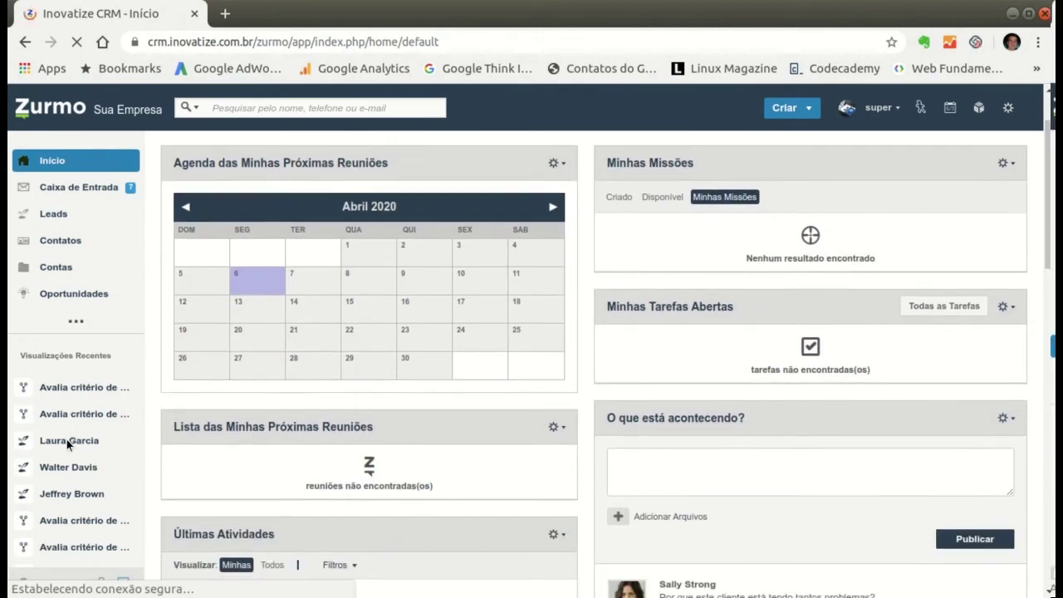
click(66, 440)
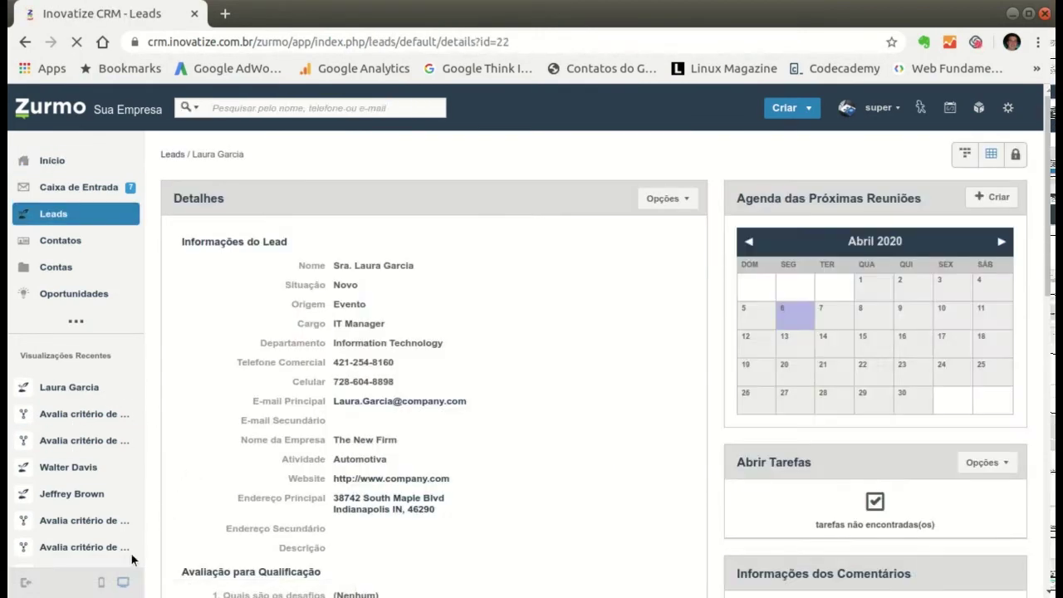
click(70, 584)
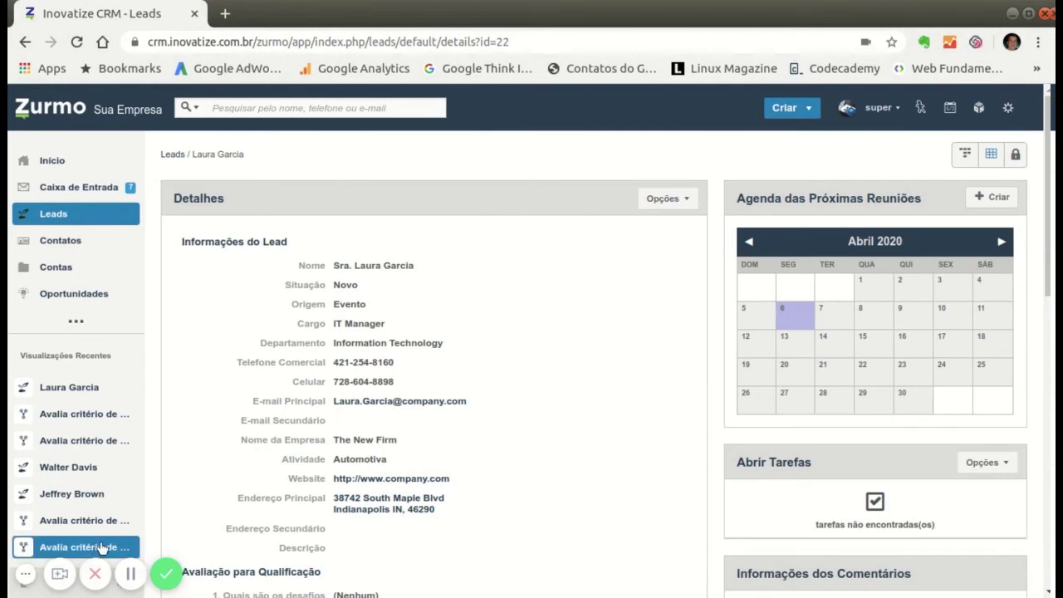
click(166, 521)
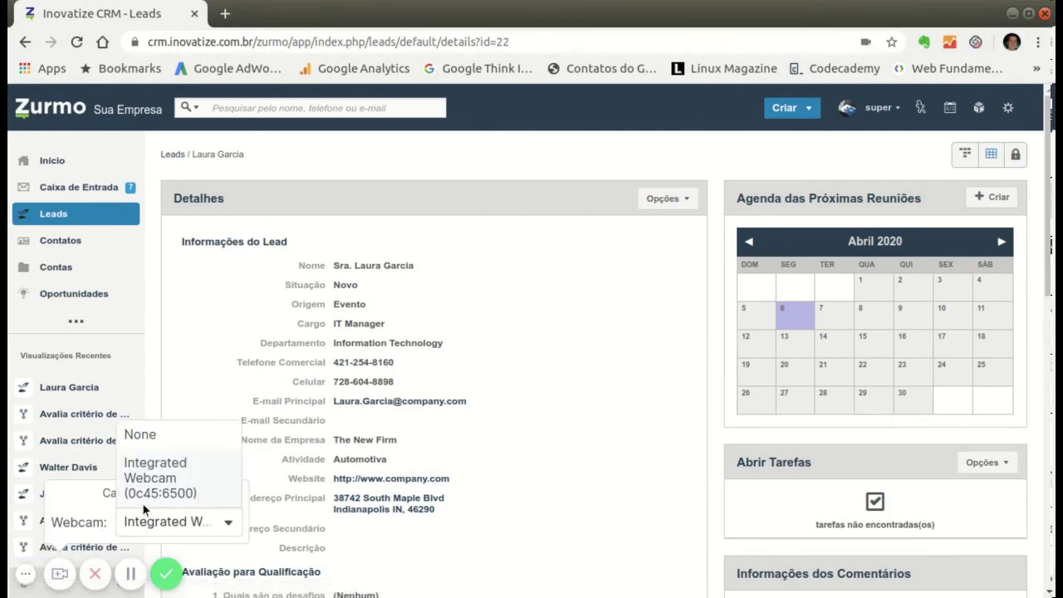
click(142, 494)
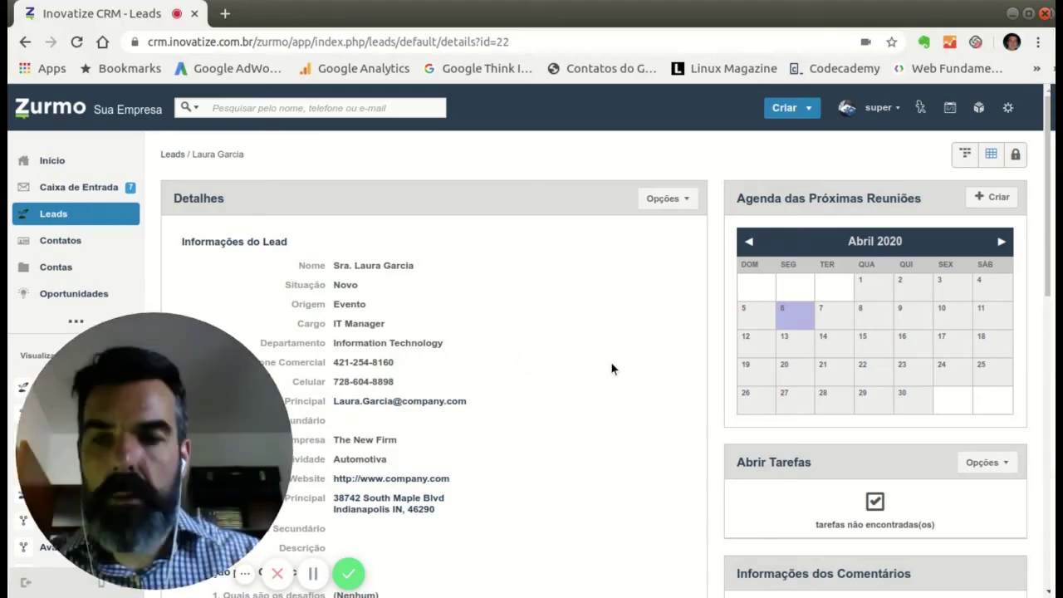
Look over the lead's details and open the record for editing.
scroll(597, 372, down, 1)
scroll(597, 372, down, 3)
scroll(597, 372, up, 3)
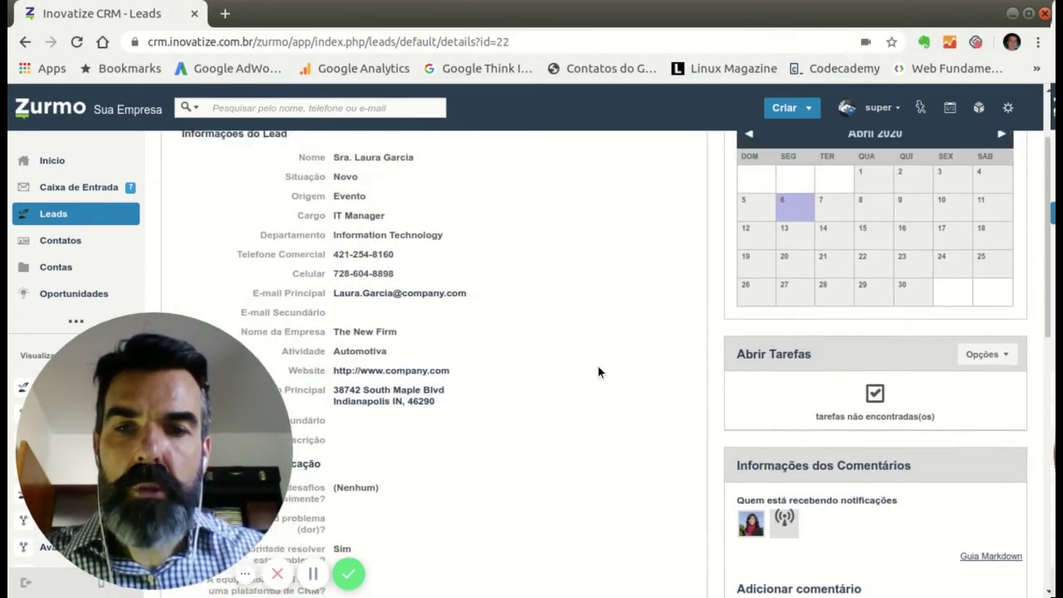
click(664, 155)
click(668, 176)
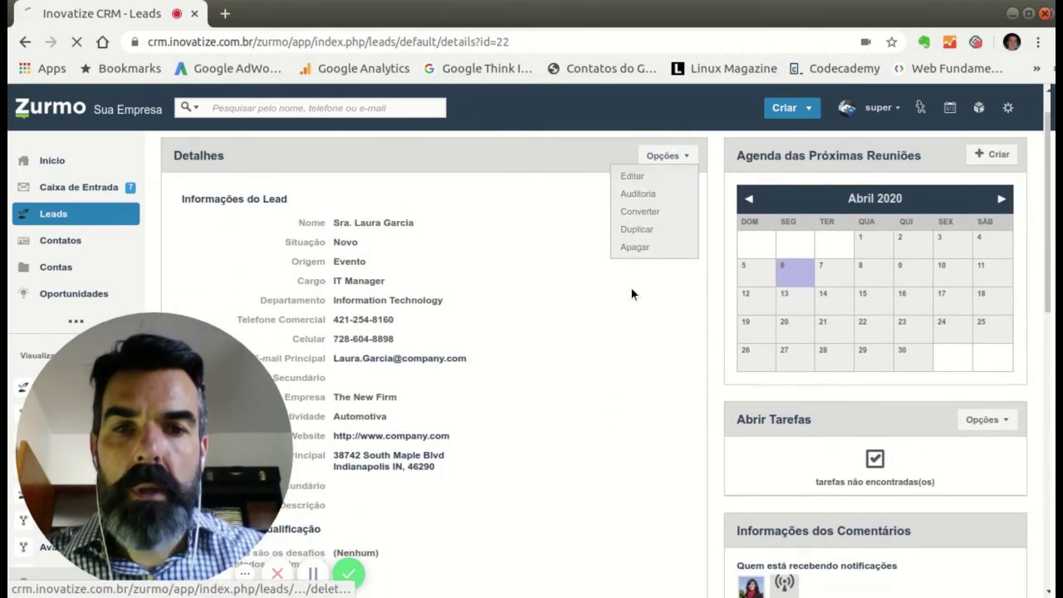
Examine the lead's edit form, from the contact fields to the qualification questions and the Pontuação Qualificação score.
scroll(630, 316, down, 3)
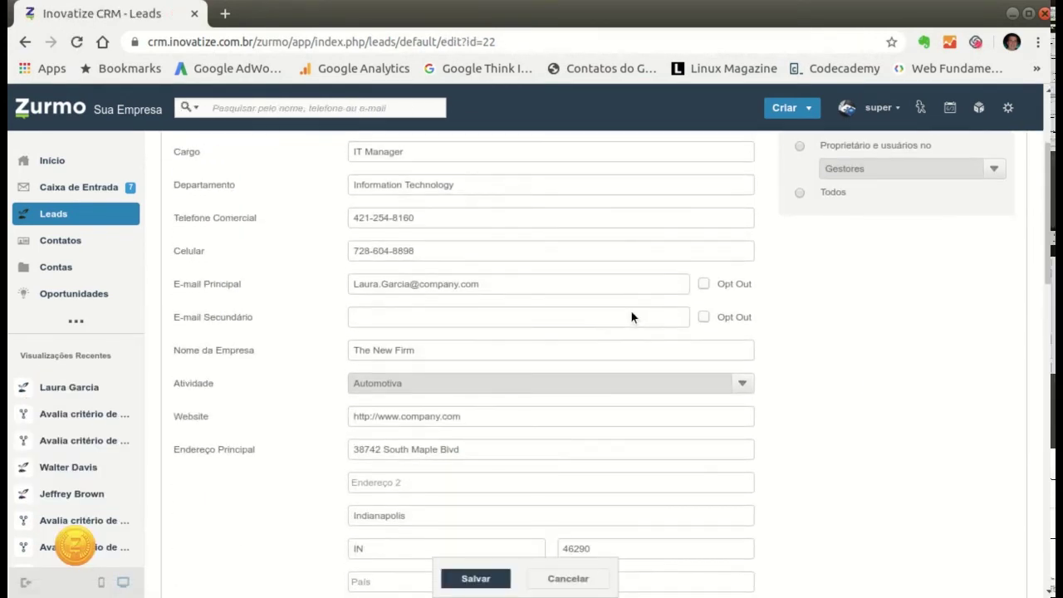
scroll(690, 322, up, 3)
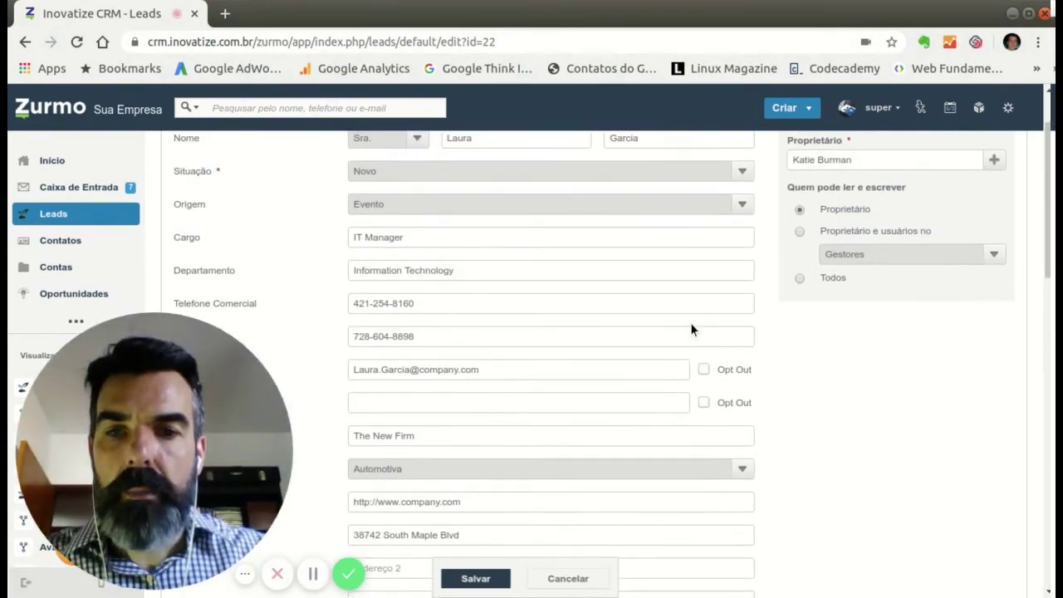
scroll(420, 320, down, 3)
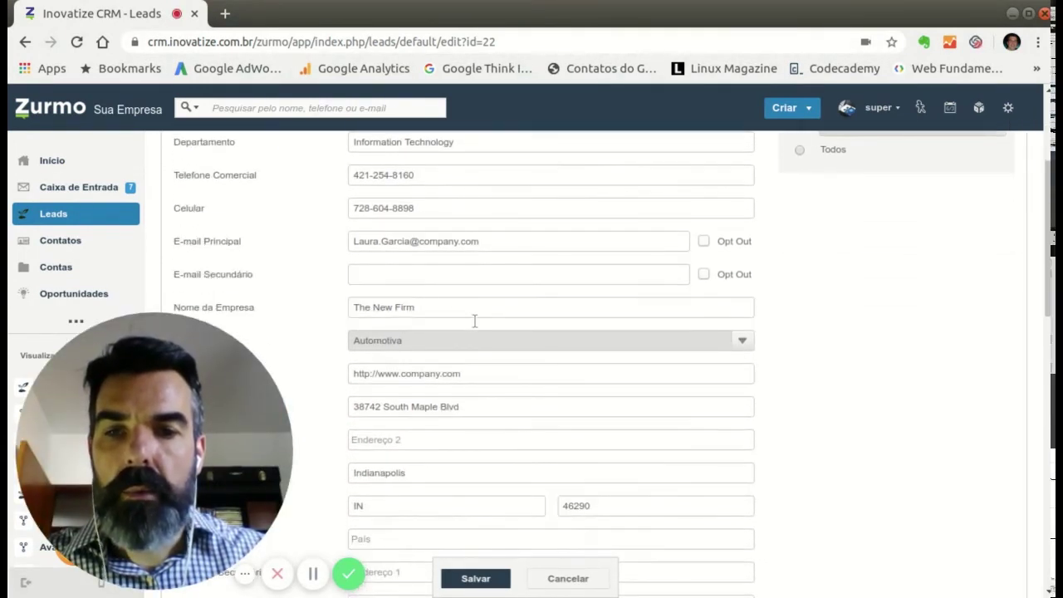
scroll(420, 333, down, 2)
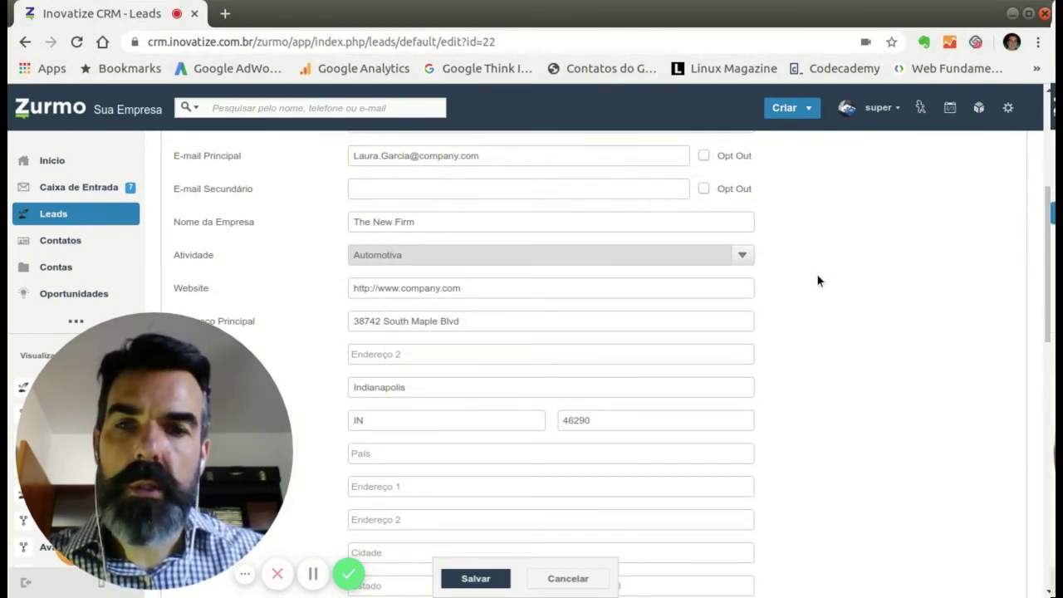
scroll(817, 280, up, 3)
scroll(816, 279, down, 3)
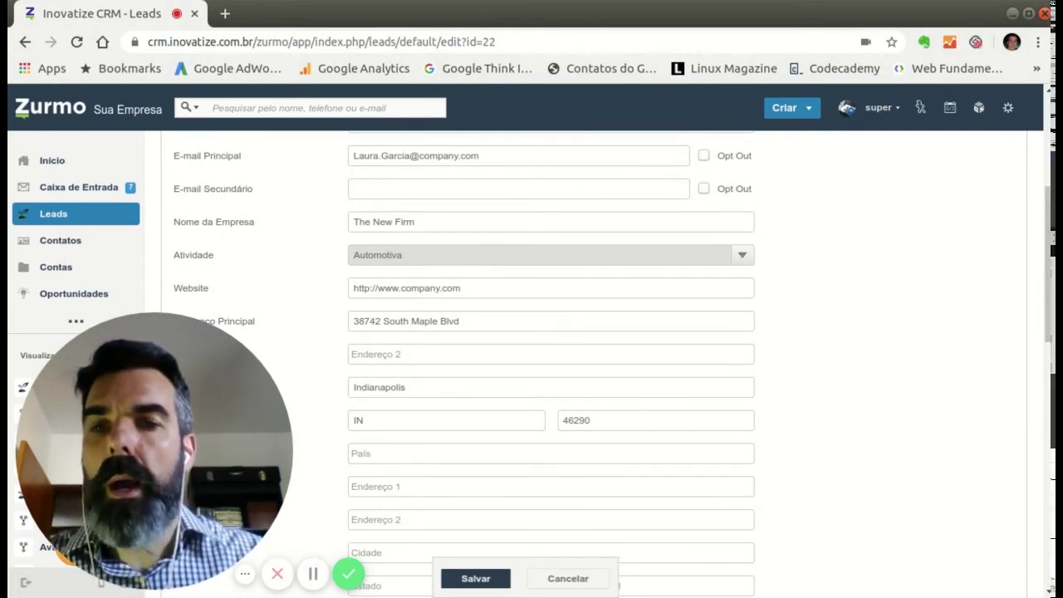
scroll(813, 336, down, 5)
scroll(813, 336, down, 5)
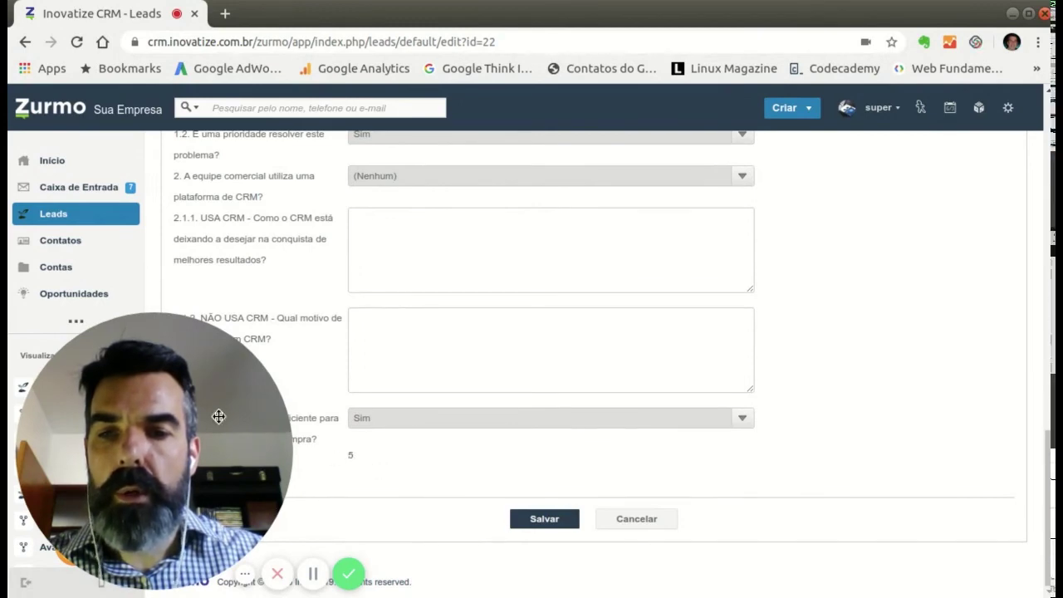
drag(254, 393, 845, 391)
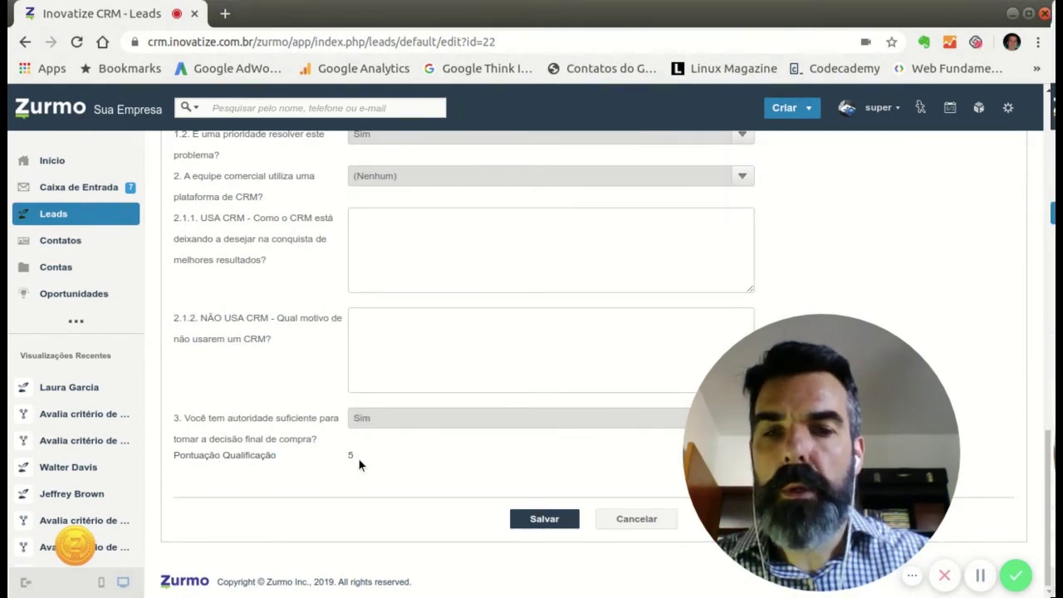
drag(801, 438, 104, 443)
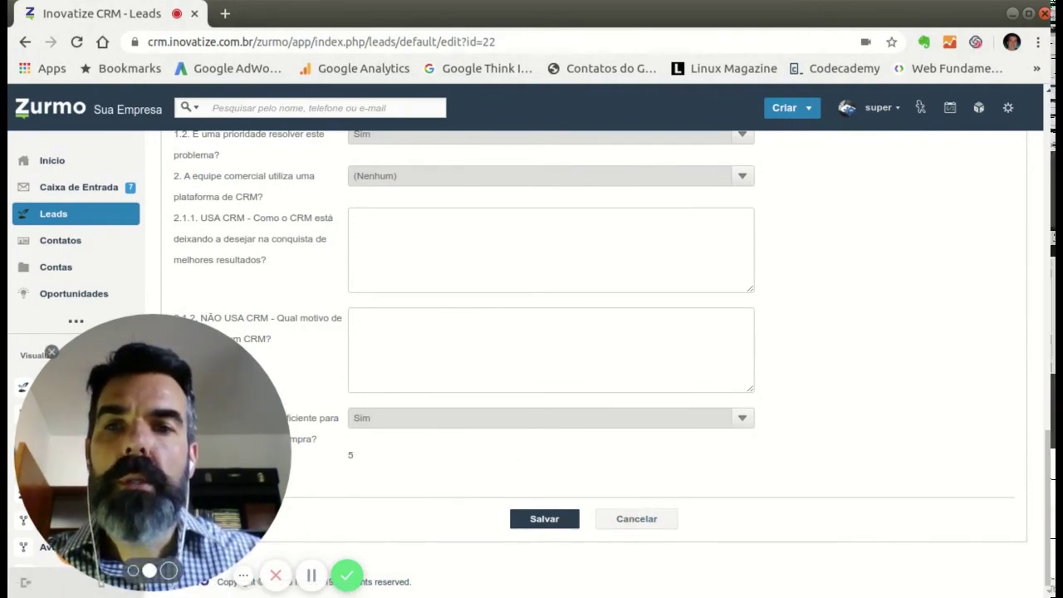
scroll(542, 281, up, 1)
scroll(542, 281, up, 2)
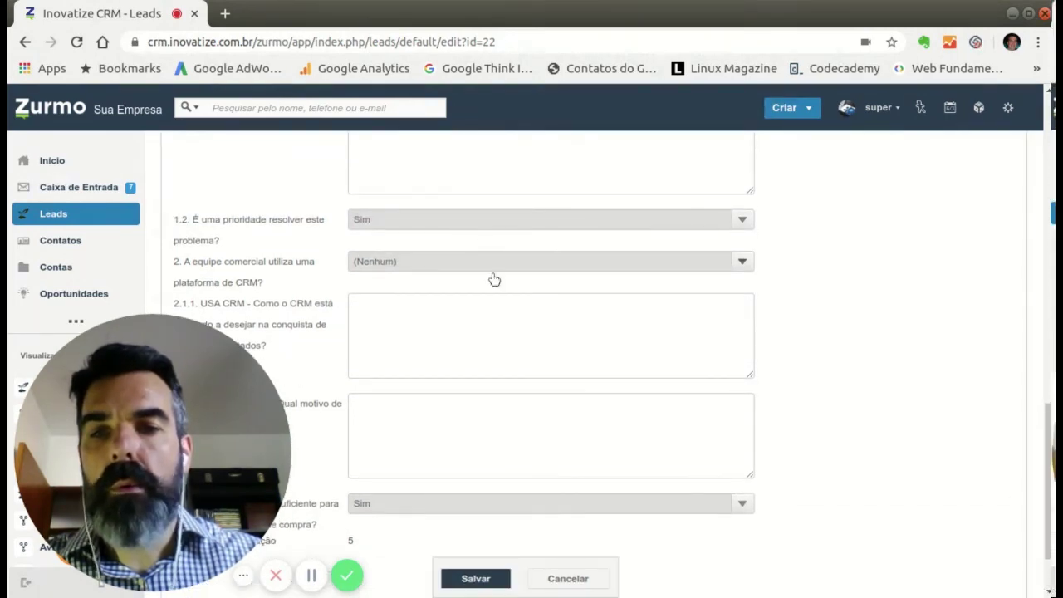
scroll(493, 349, down, 3)
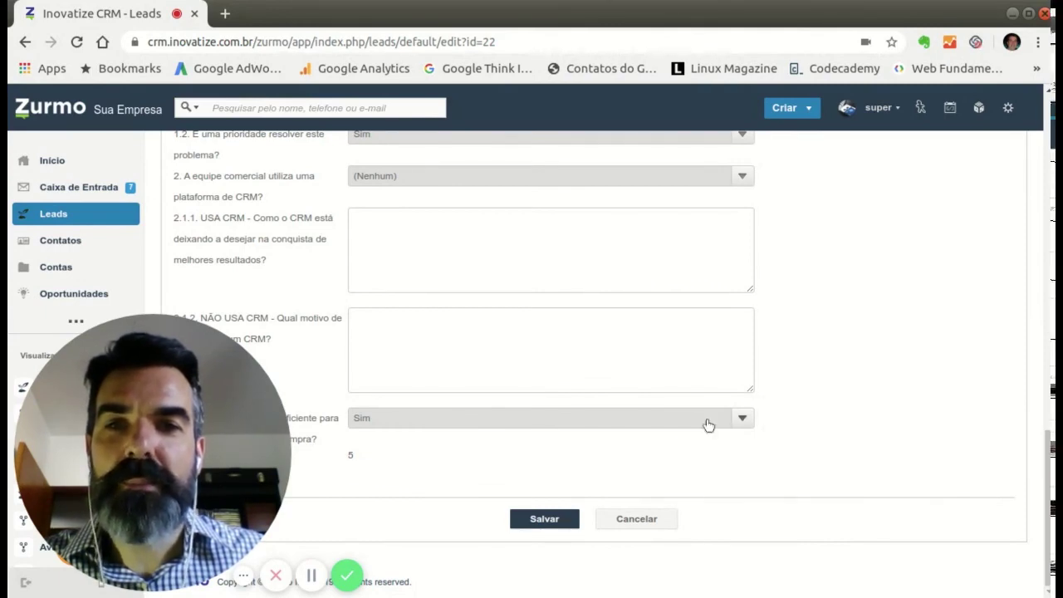
click(347, 574)
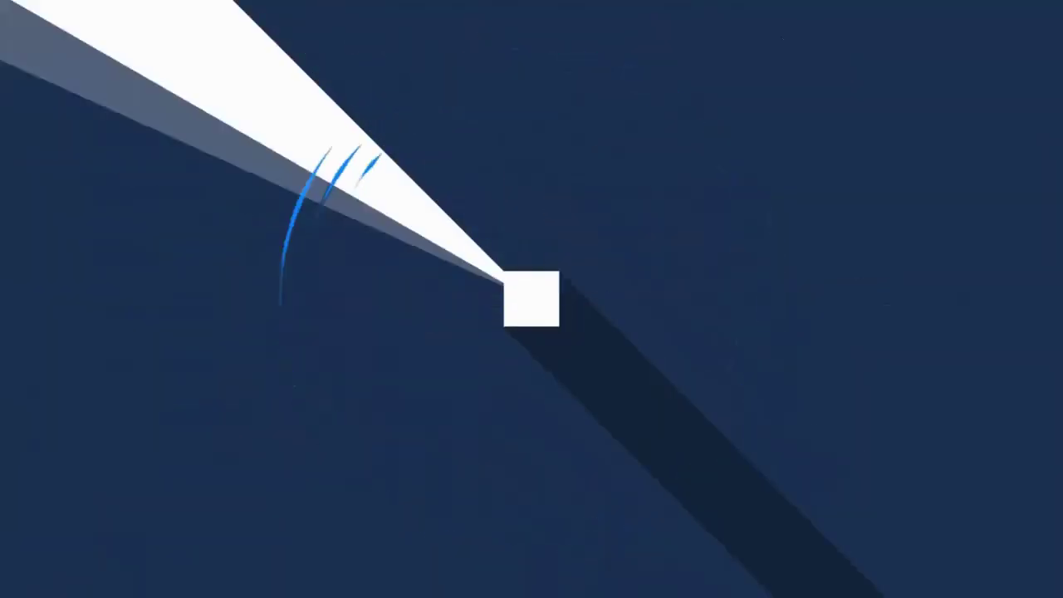